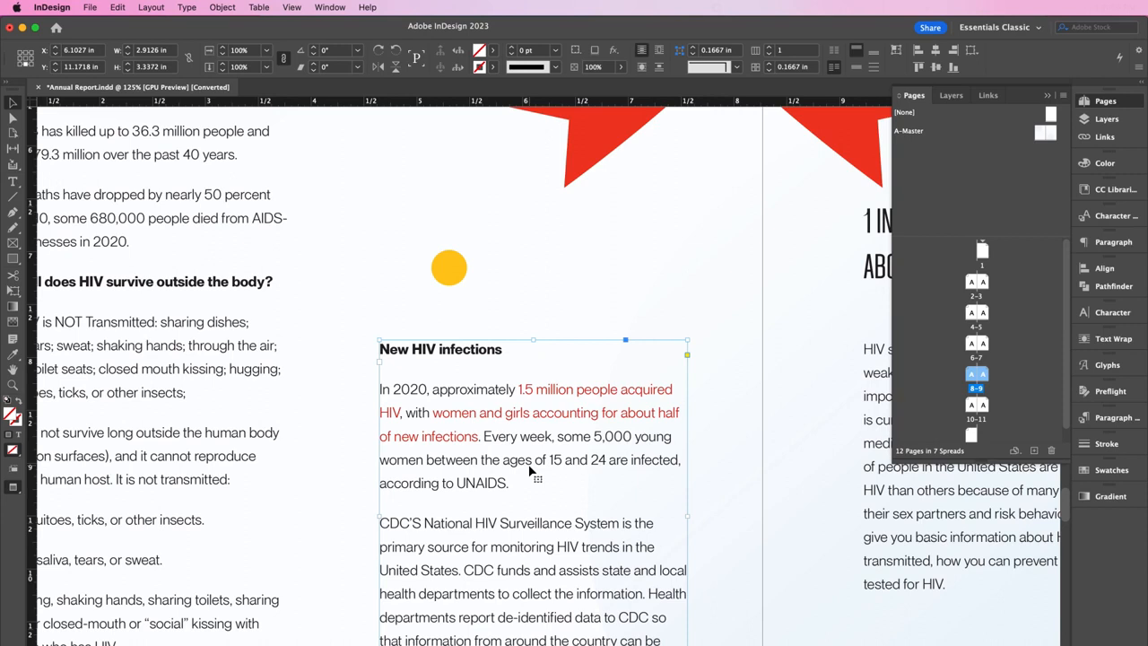
Enter the New HIV infections text frame on spread 8–9 for text editing
double_click(529, 471)
Hyperlink the '5,000 young women…according to UNAIDS' sentence to page 10 with Hyperlink character style
left_click_drag(511, 484, 594, 438)
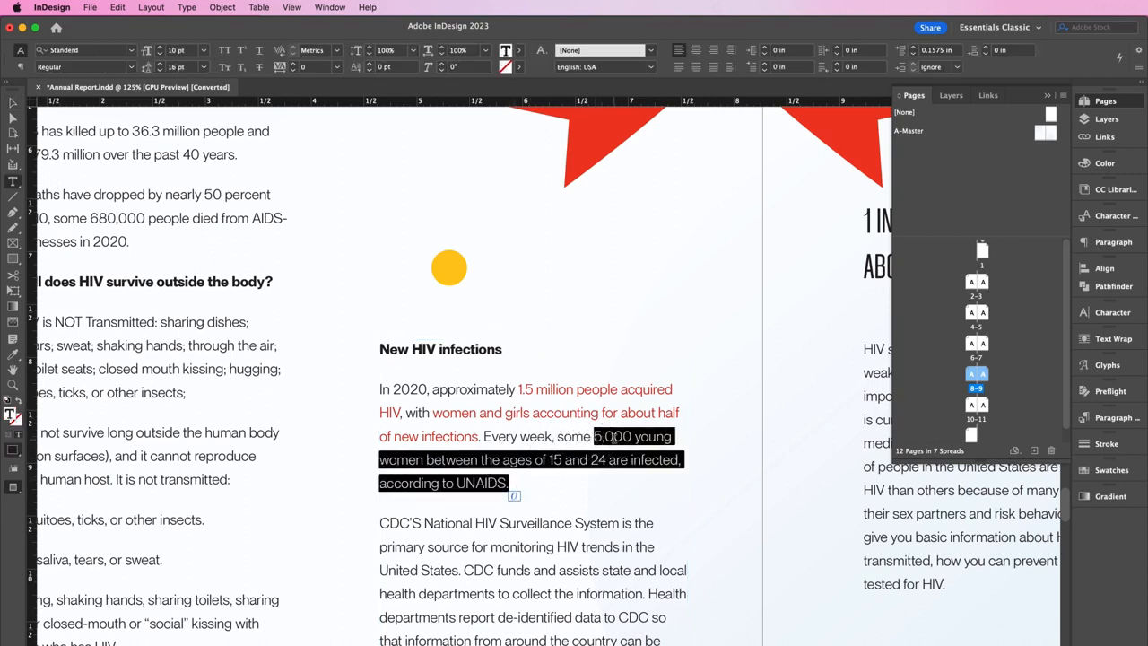
right_click(615, 441)
mouse_move(689, 616)
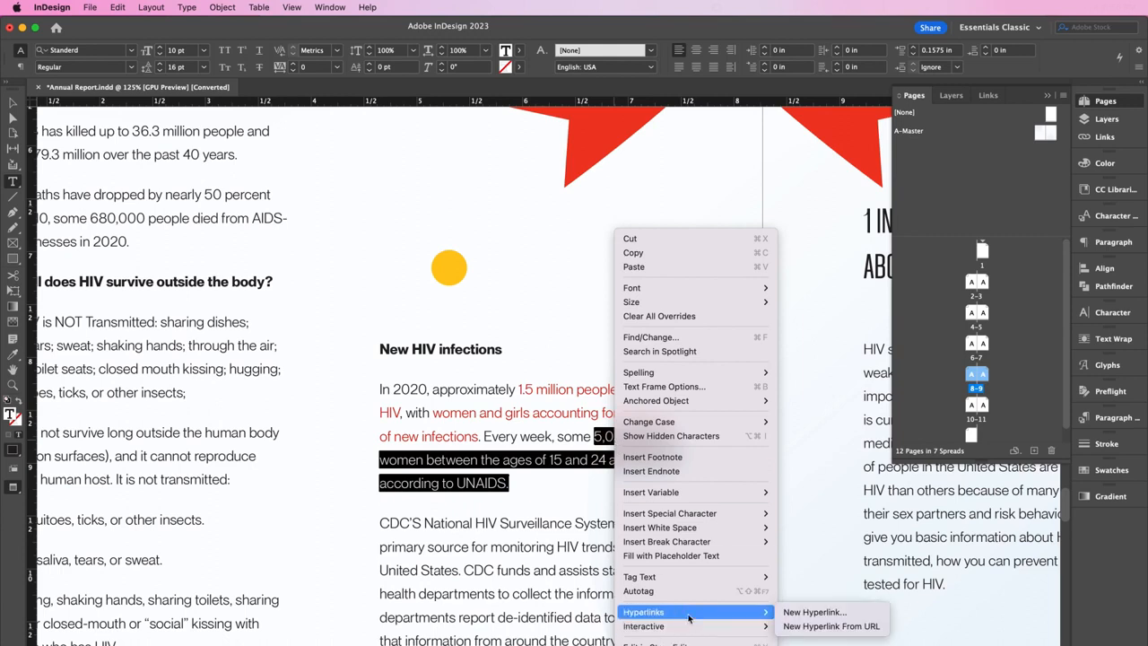
left_click(795, 613)
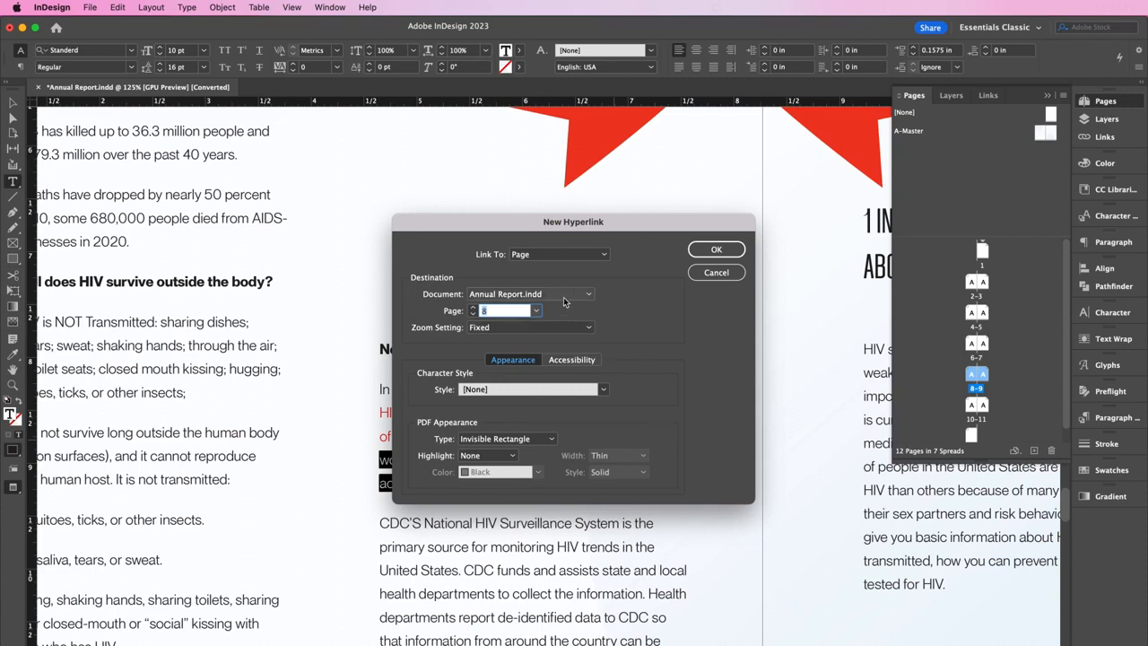
left_click(535, 311)
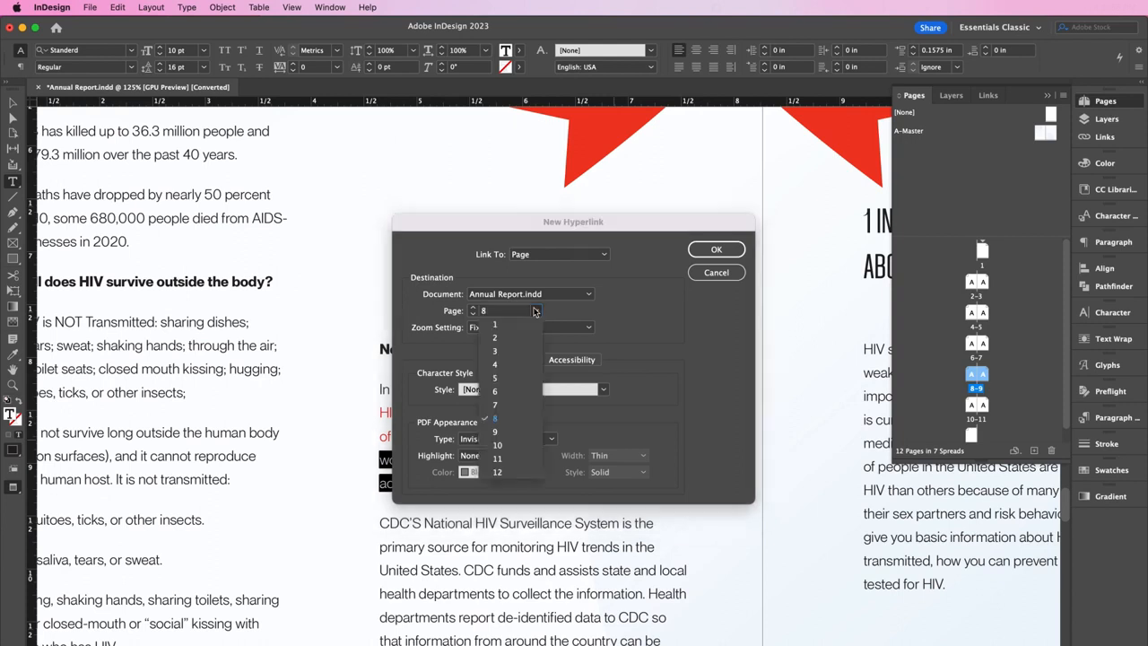
left_click(510, 447)
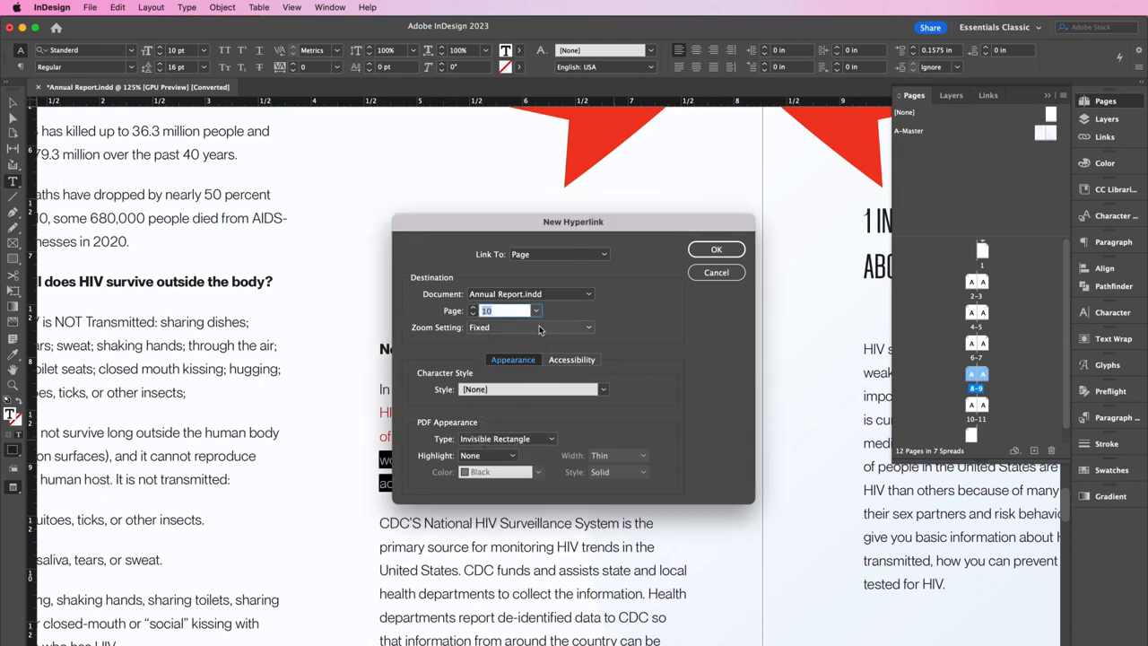
left_click(549, 389)
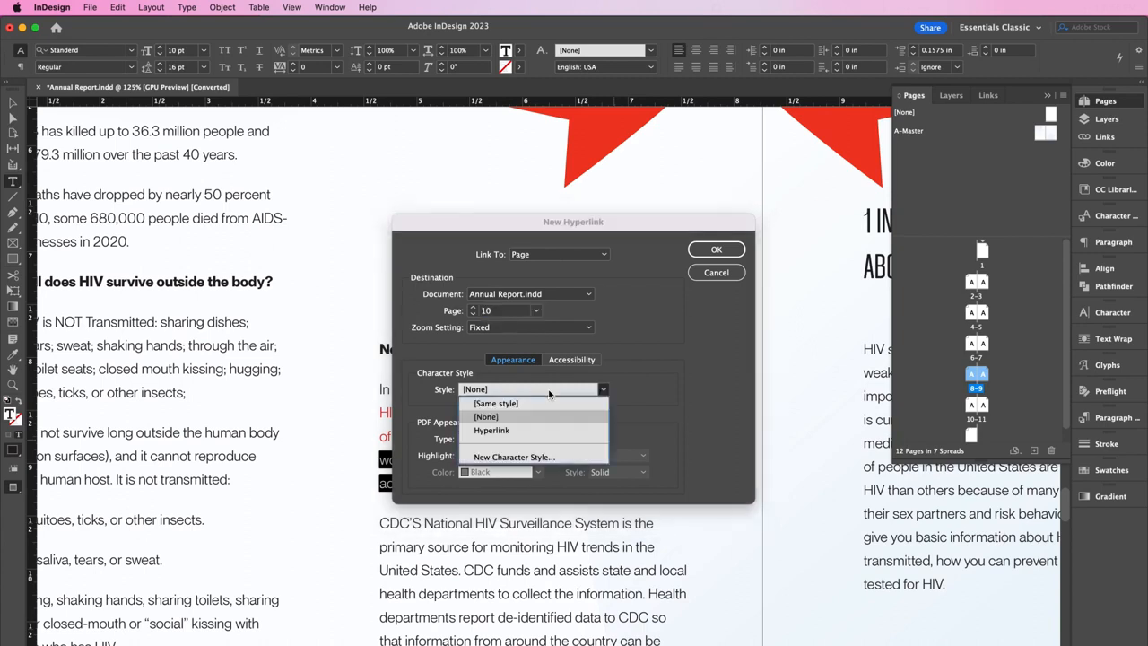
left_click(544, 432)
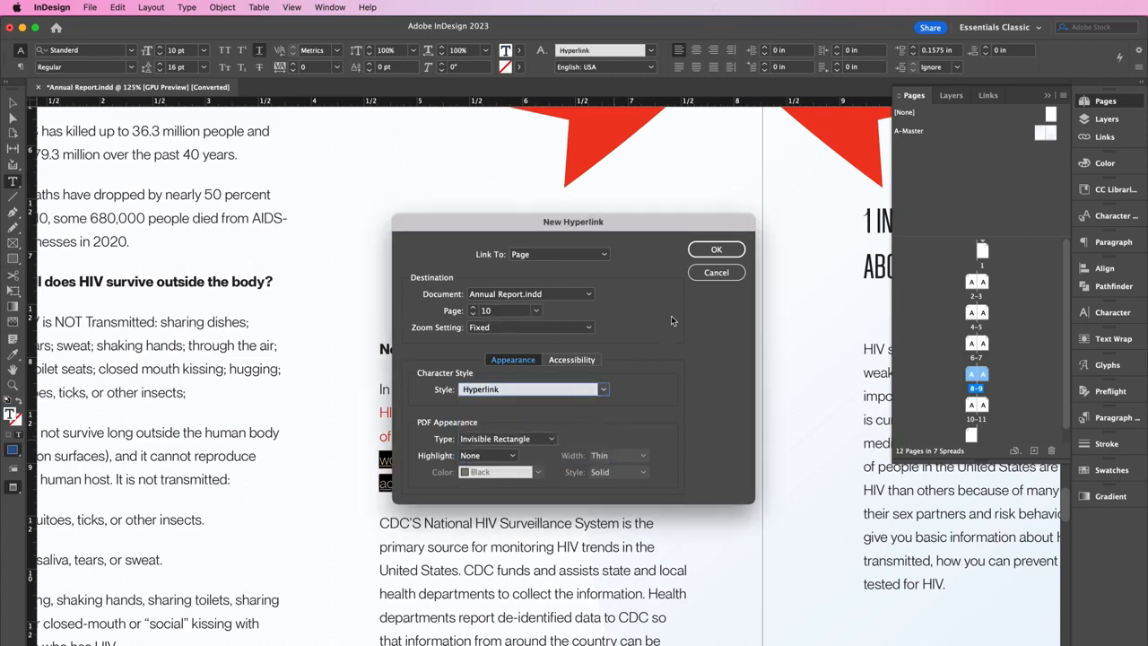
left_click(703, 253)
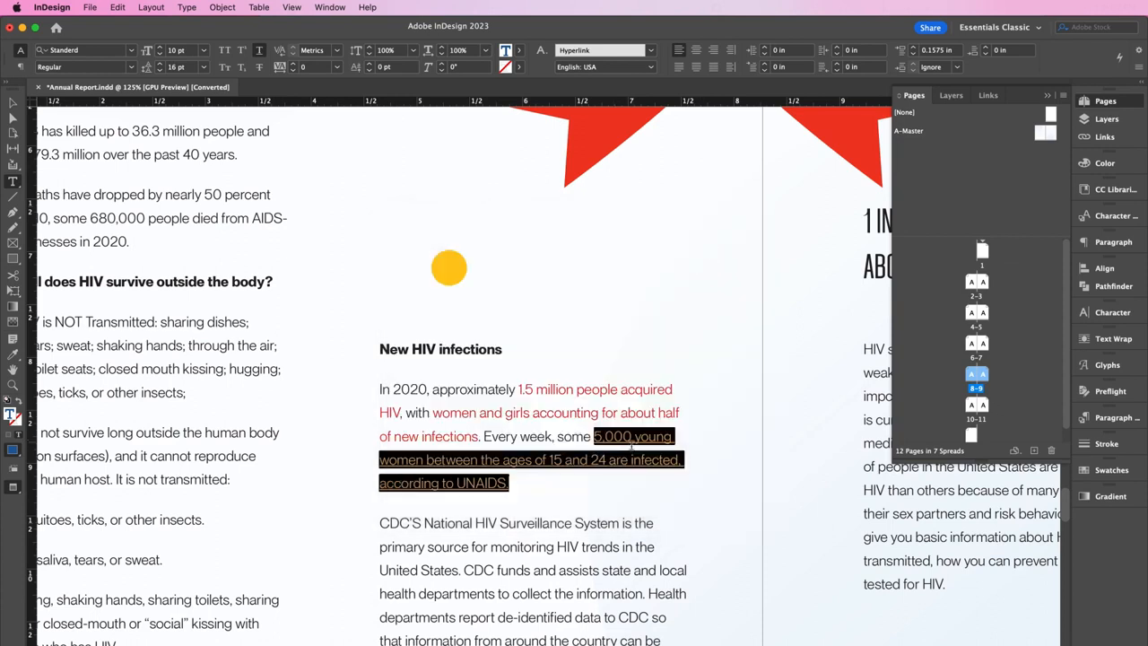
left_click(633, 453)
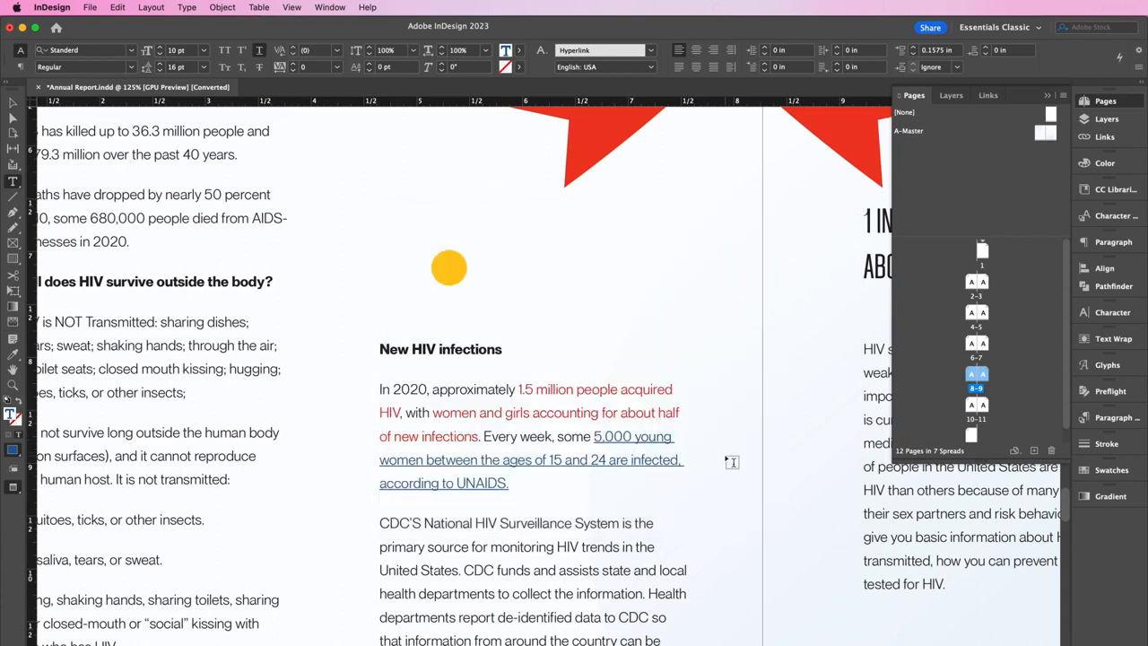
key("Escape")
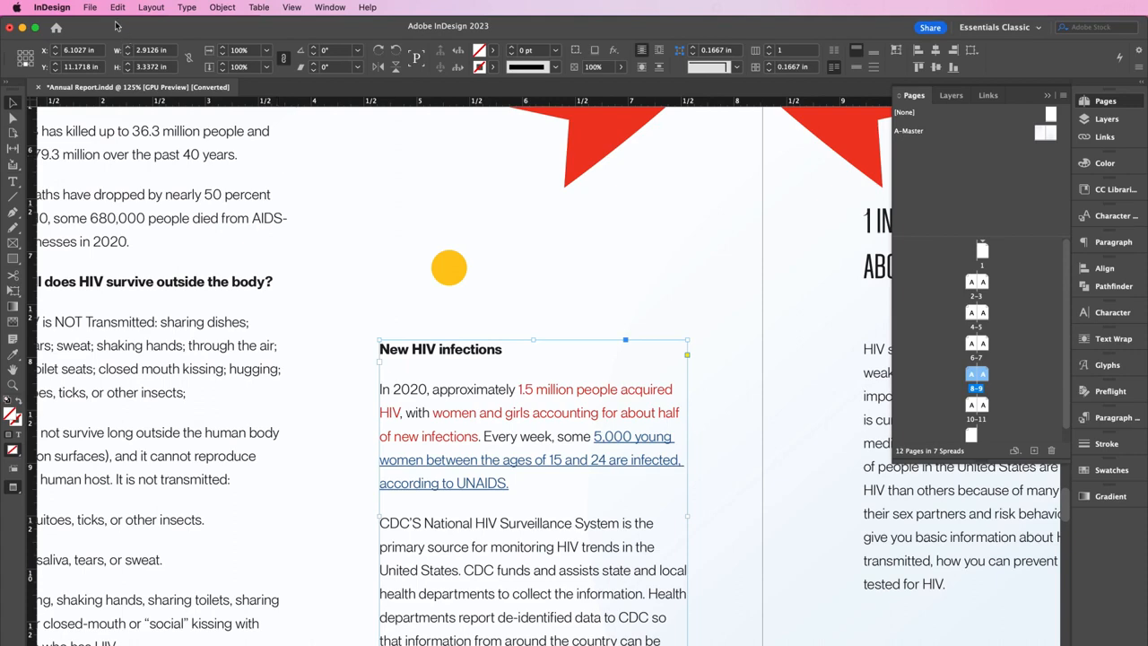
Export Annual Report as Adobe PDF (Interactive) with a required document-open password
left_click(90, 8)
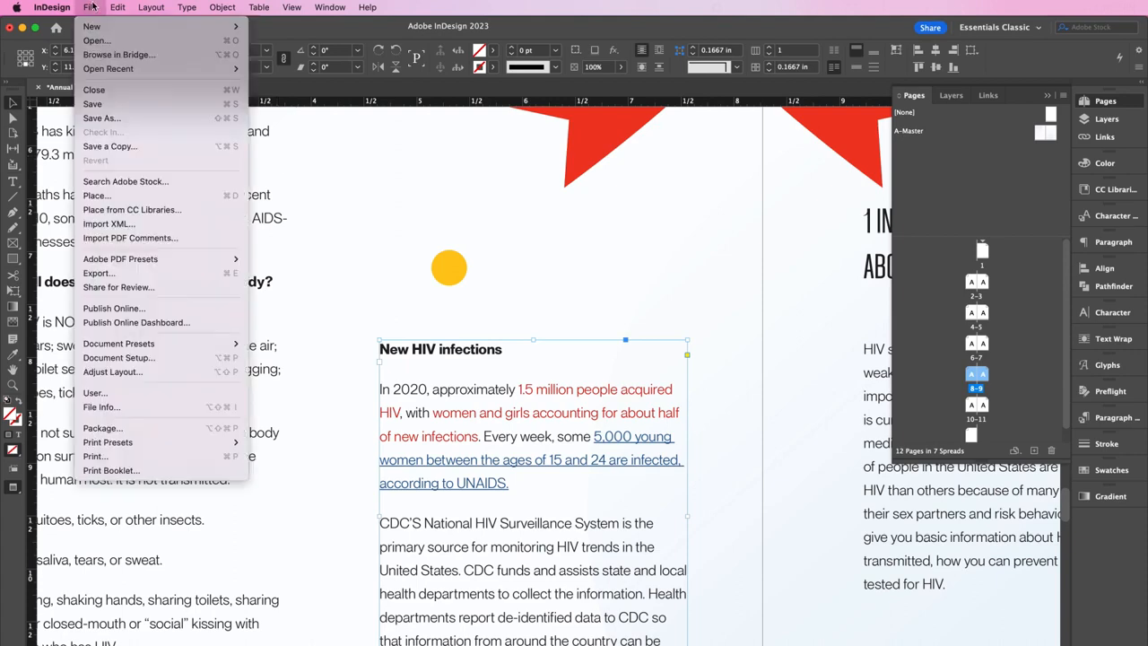
left_click(166, 276)
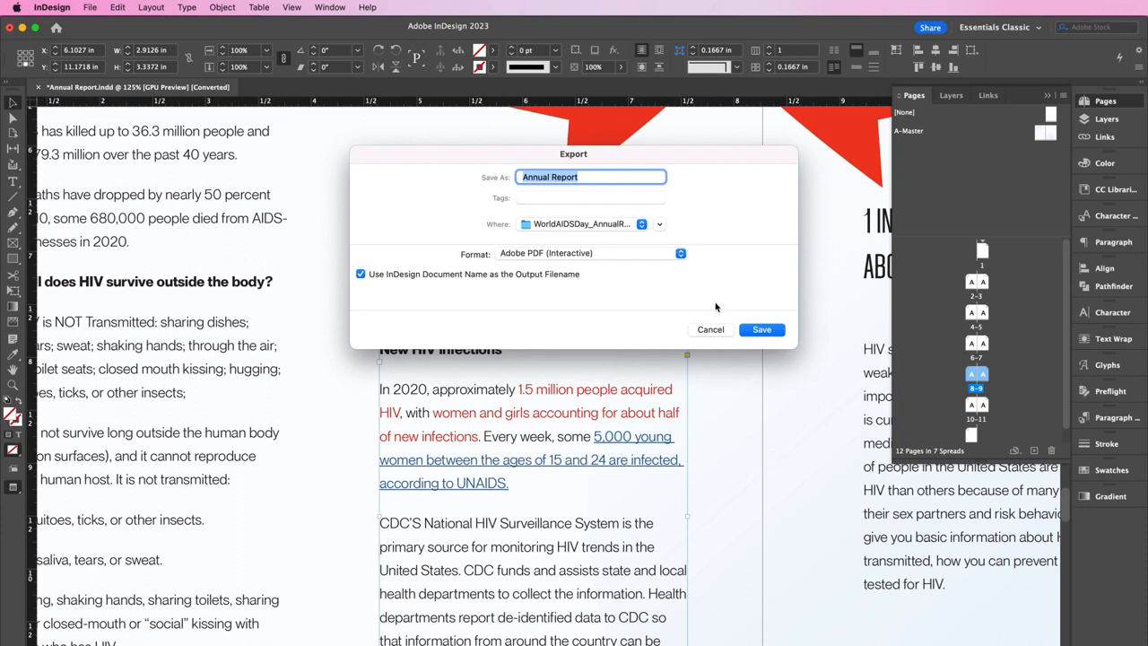
left_click(756, 330)
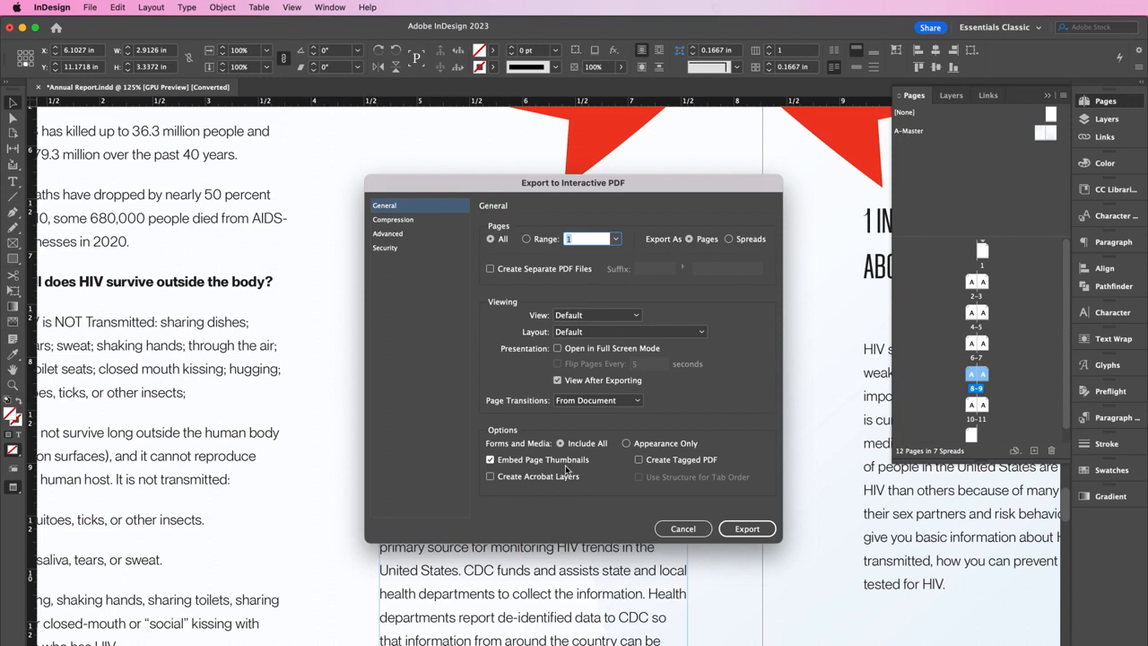
left_click(410, 221)
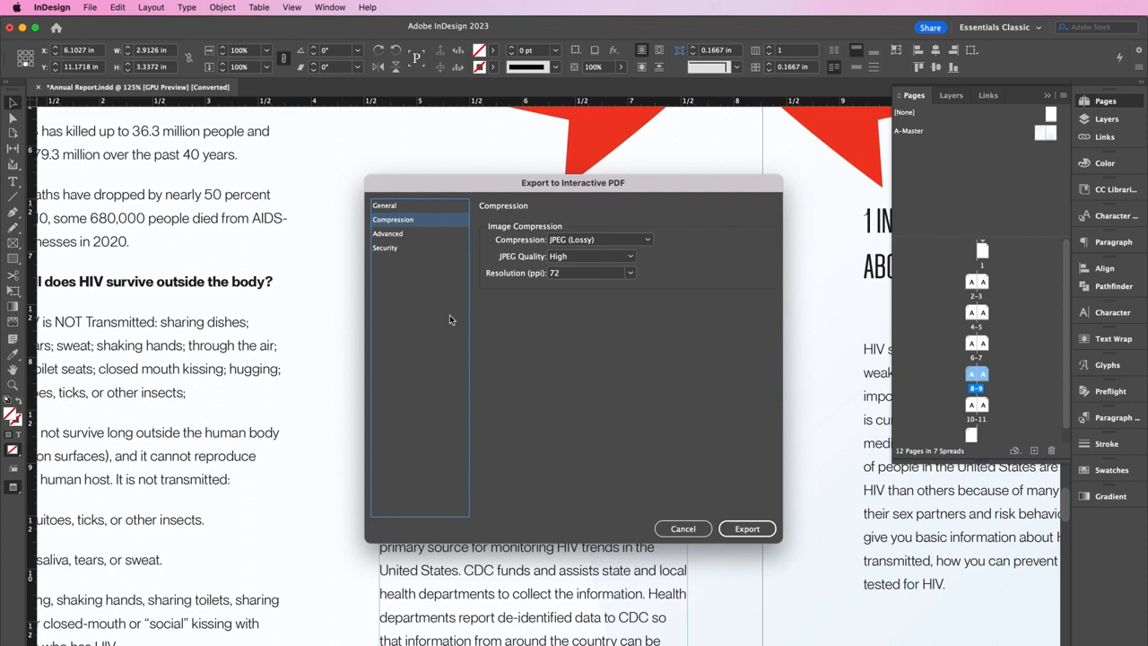
left_click(385, 247)
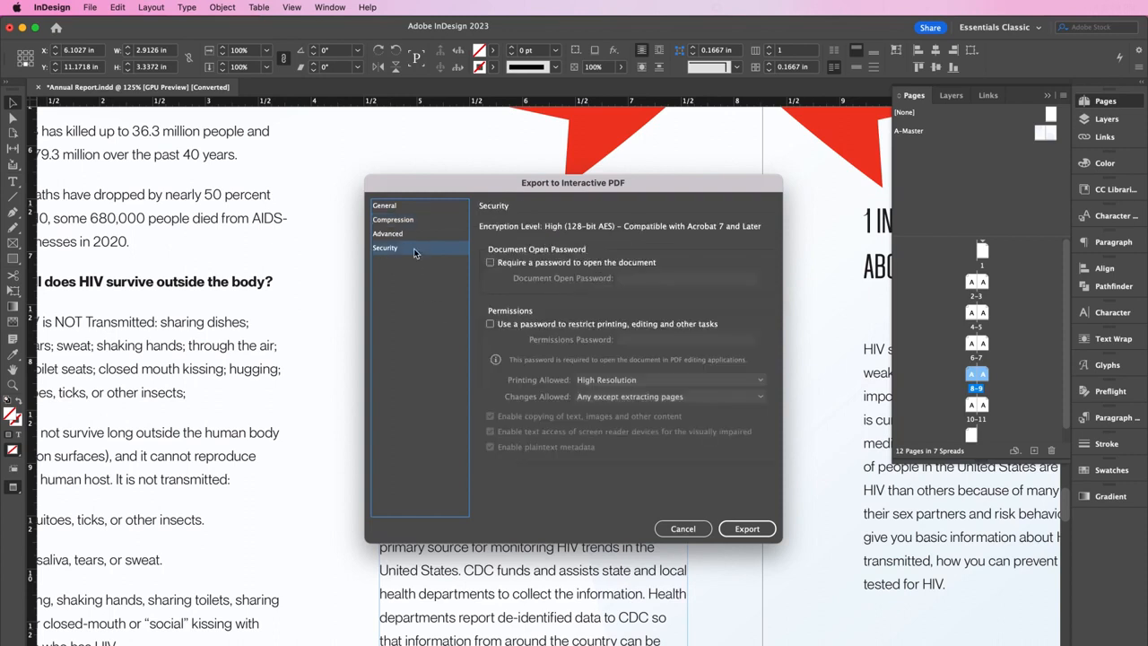
left_click(499, 267)
left_click(641, 278)
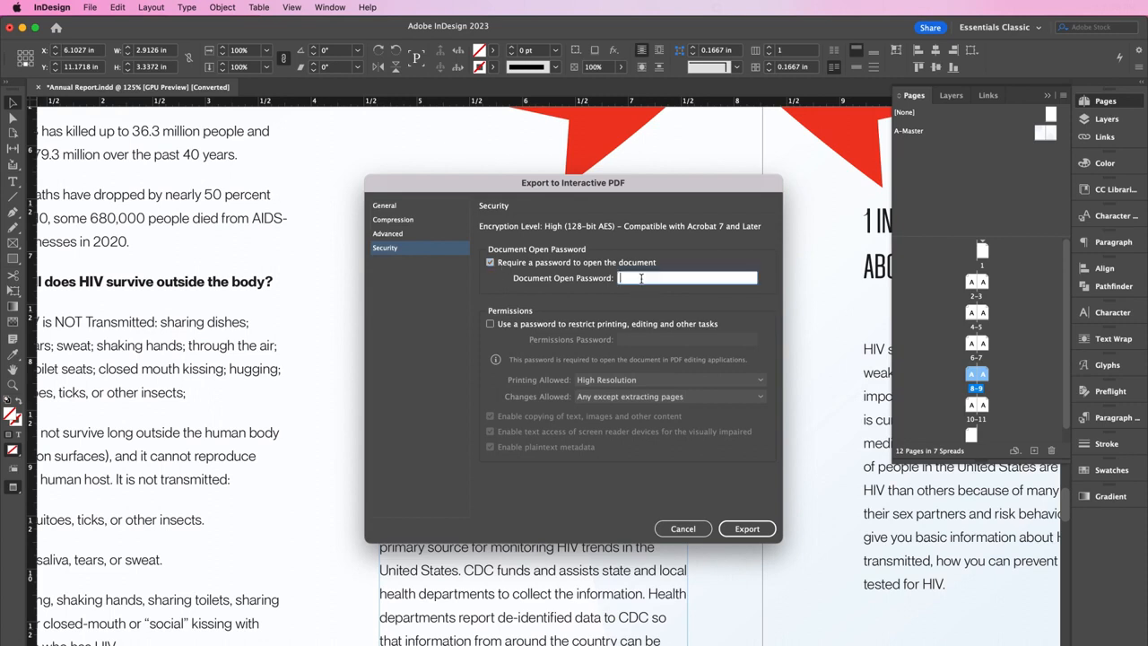
type("••••••••••••")
left_click(730, 529)
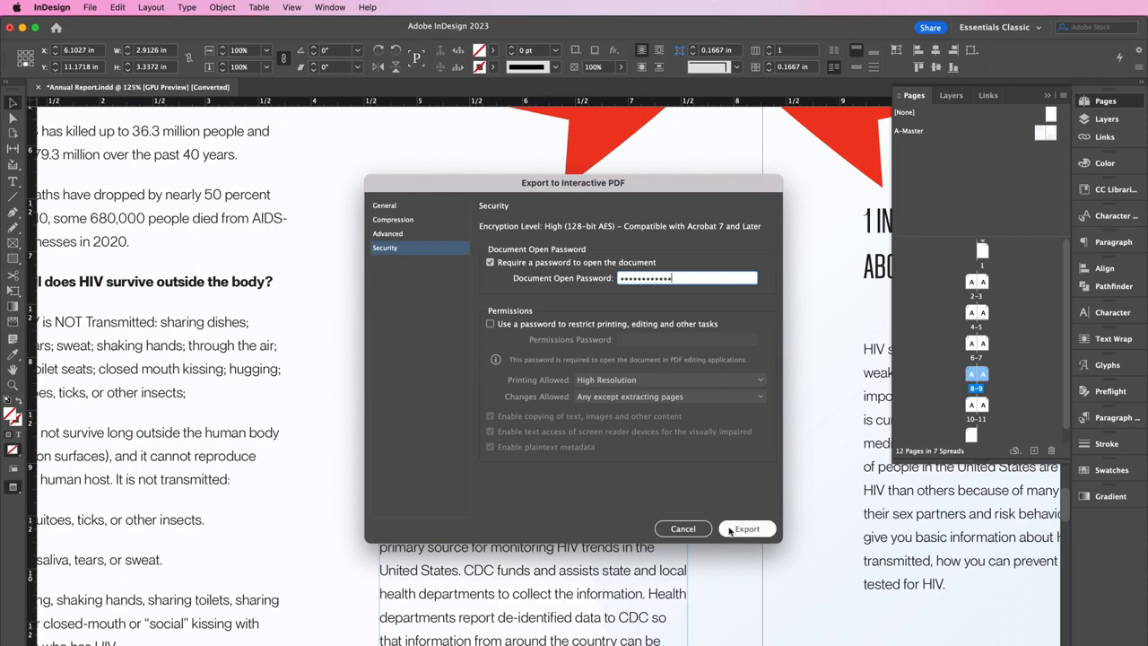
type("••••••")
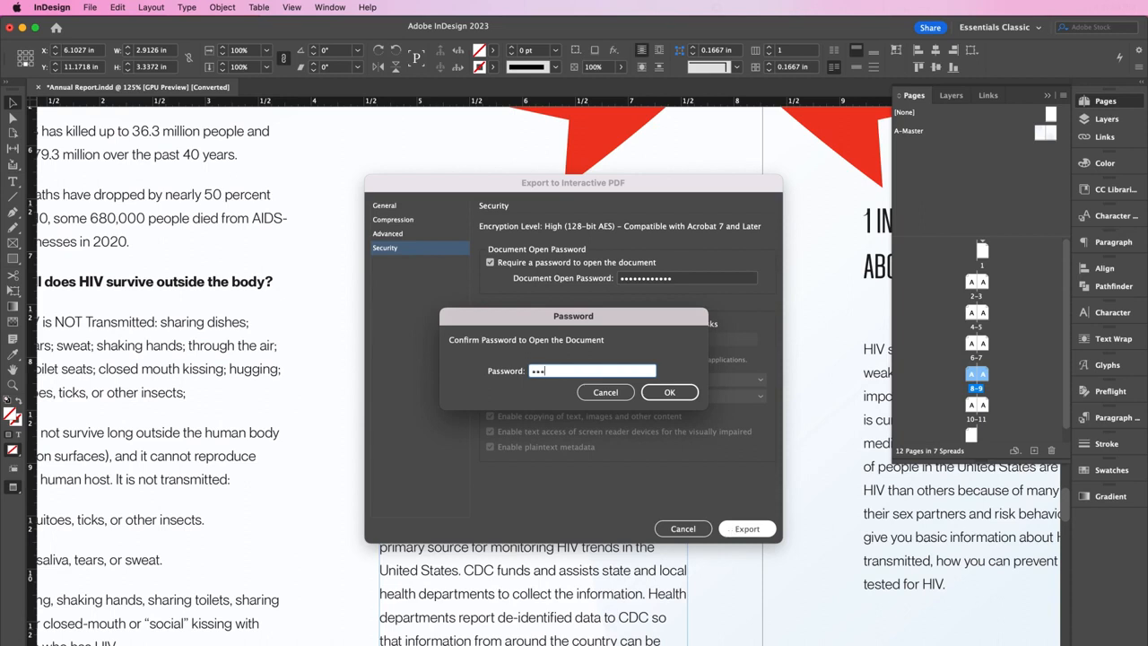
type("••••••")
left_click(671, 392)
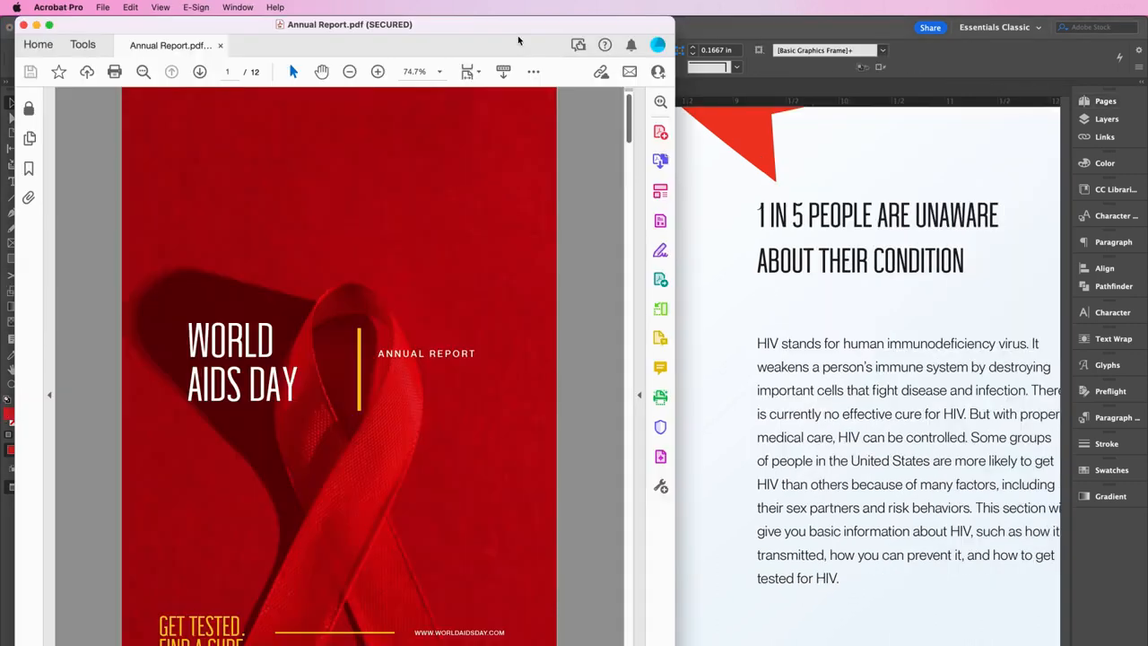
Go to page 8 of the PDF and test that the 5,000 young women link reaches page 10
left_click(231, 71)
type("8")
key("Return")
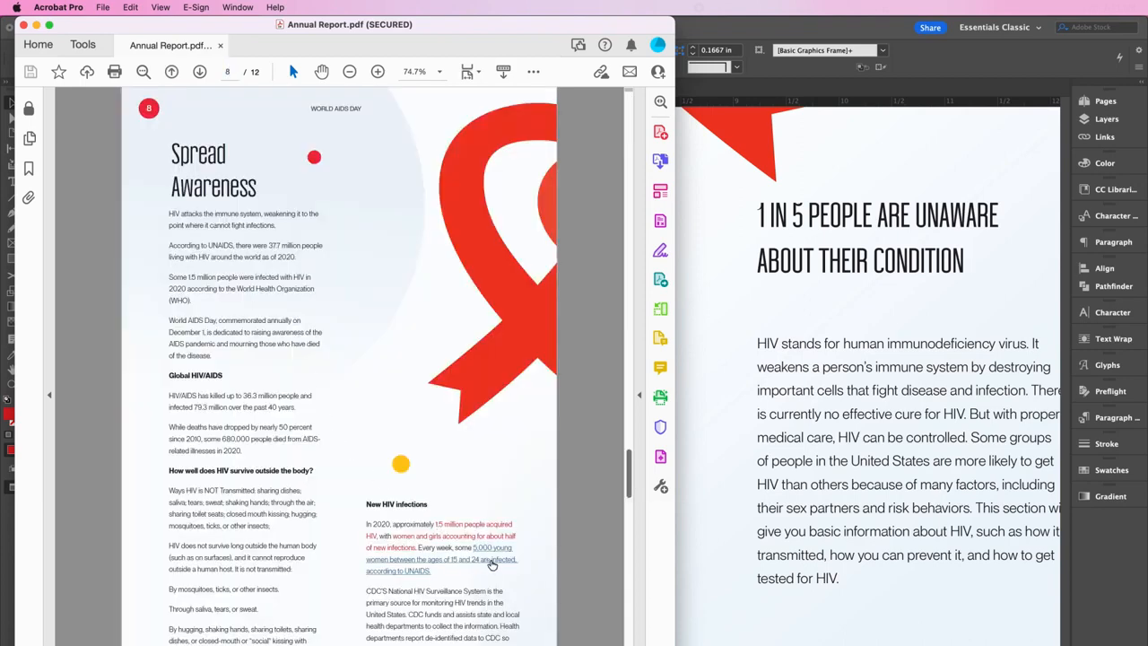
left_click(490, 561)
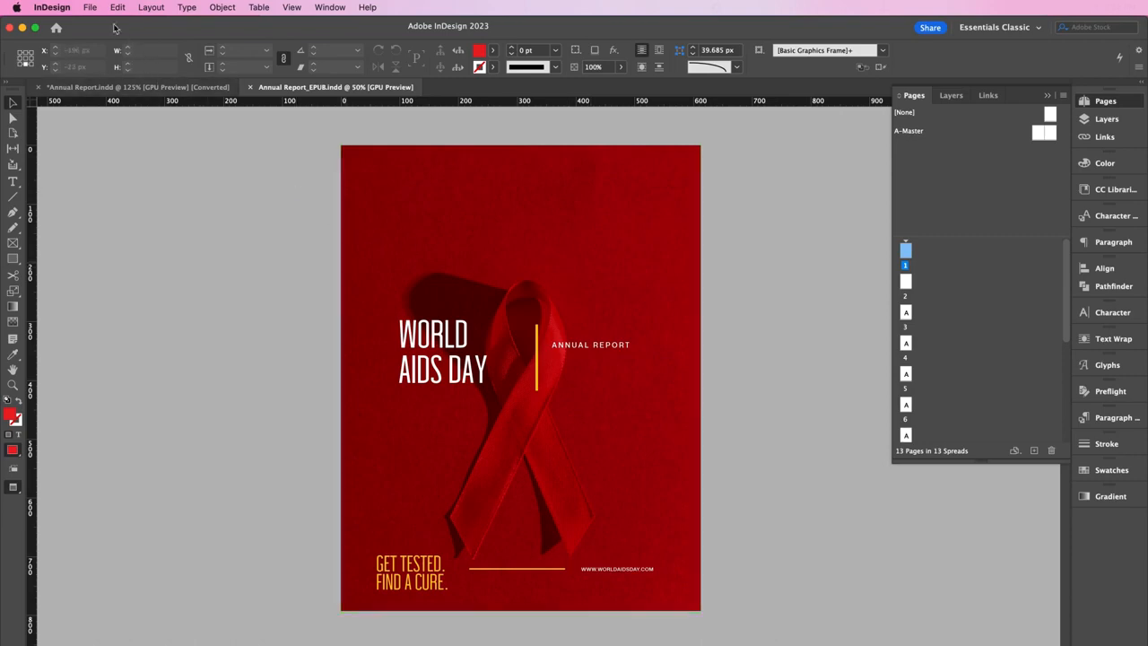
Review the Document Setup of Annual Report_EPUB and accept it unchanged
left_click(90, 7)
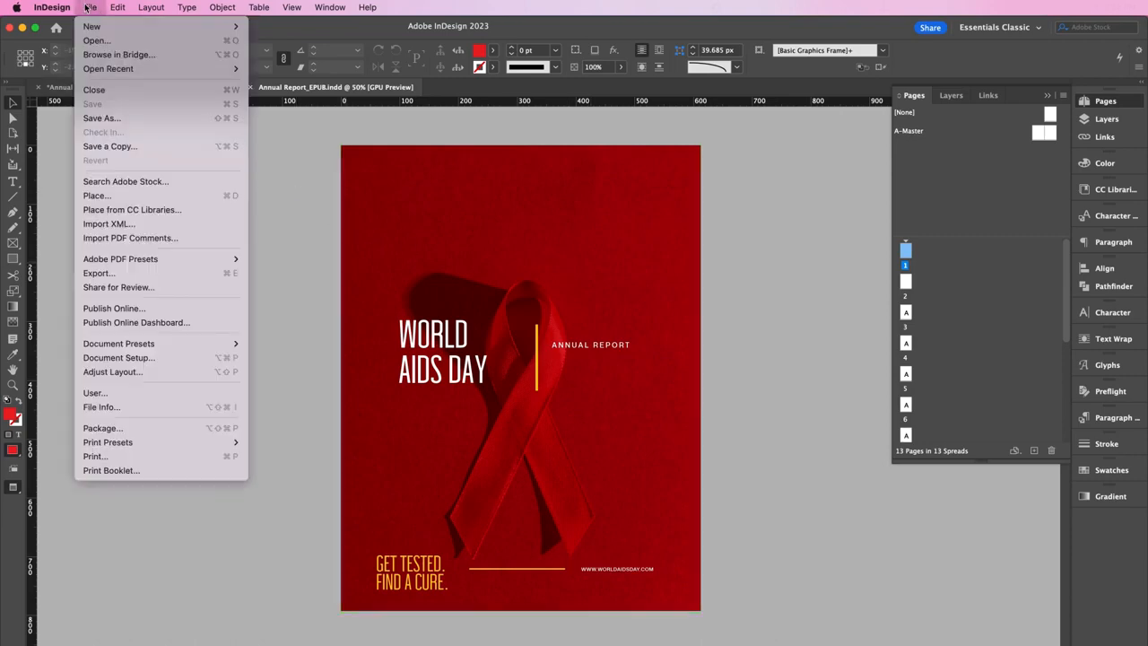
left_click(133, 358)
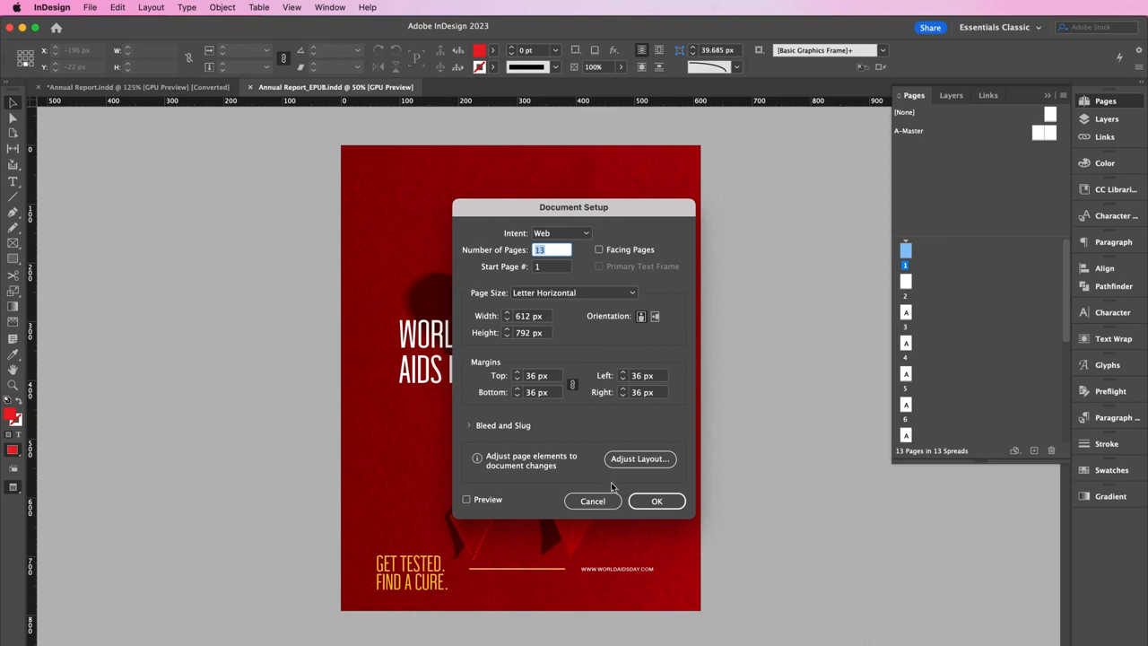
left_click(644, 499)
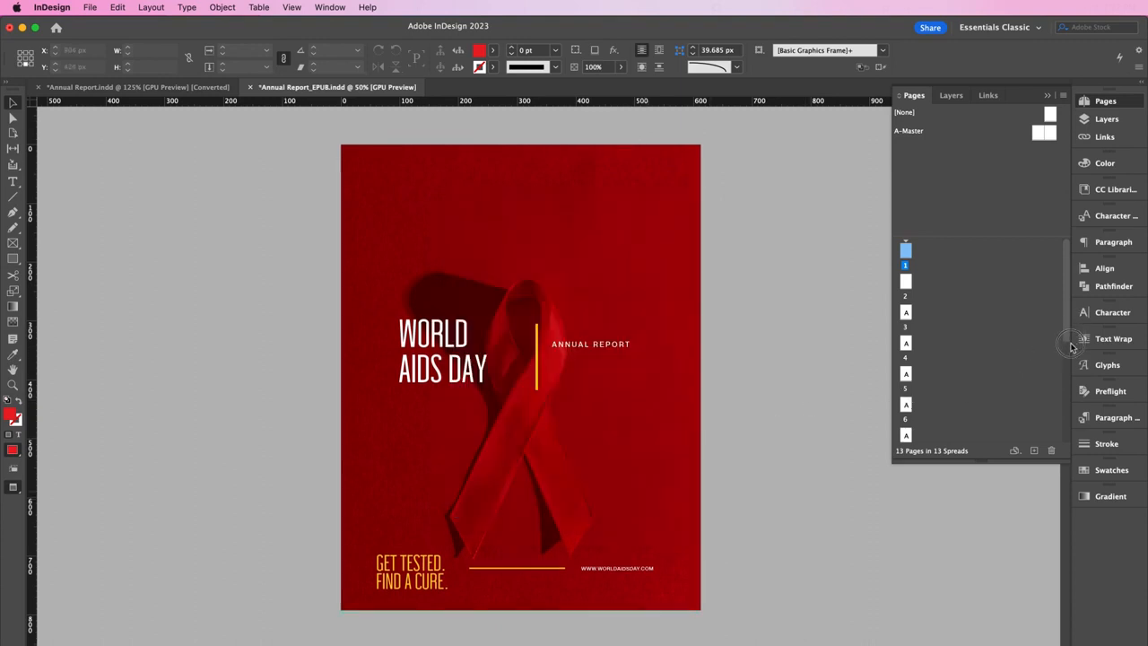
Display page 9, Spread Awareness, and select its text frame
left_click_drag(1066, 334, 1067, 421)
left_click(905, 359)
double_click(905, 360)
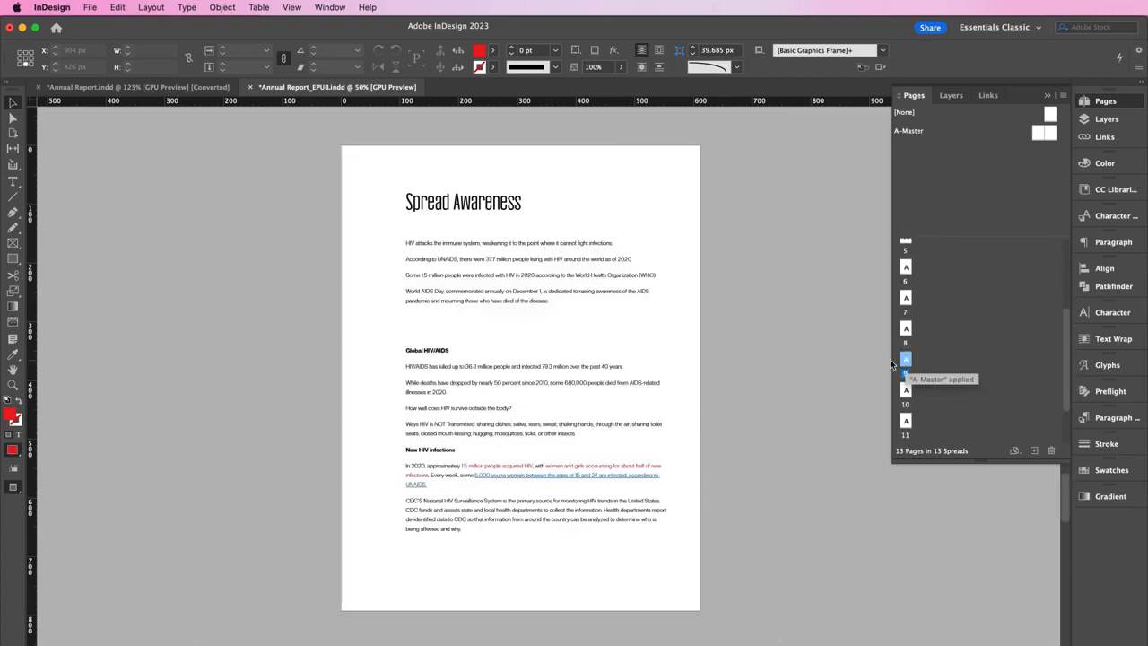
left_click(505, 409)
Create and apply a 'Body Text' paragraph style from the World AIDS Day paragraph
key("super+equal")
key("super+equal")
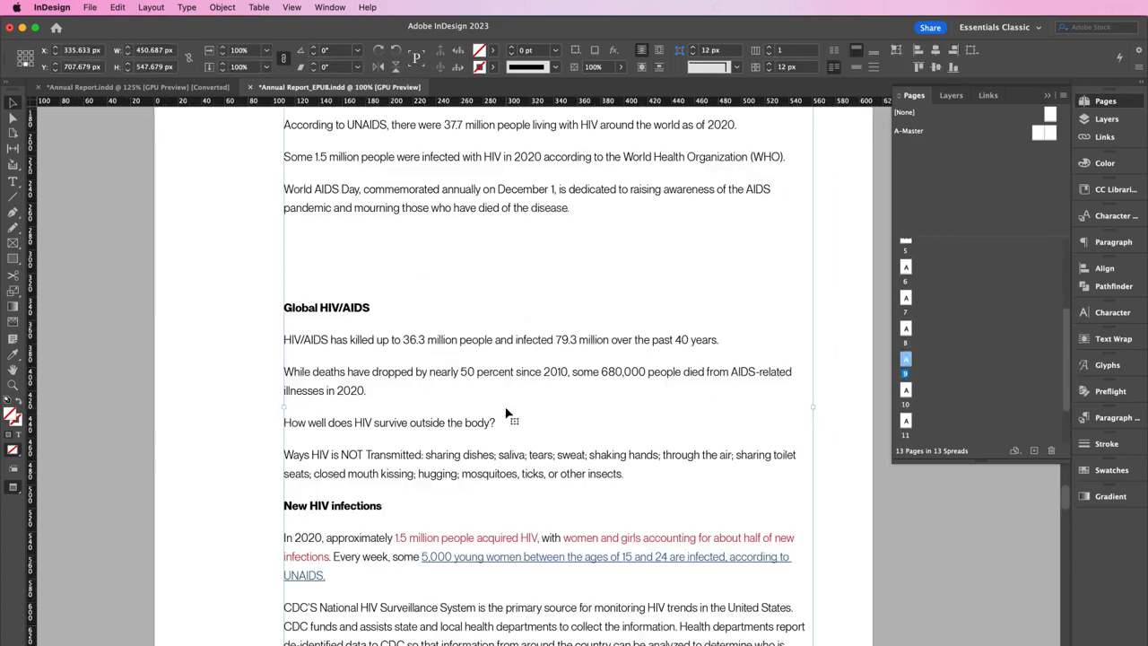
scroll(505, 412, "up", 3)
double_click(563, 364)
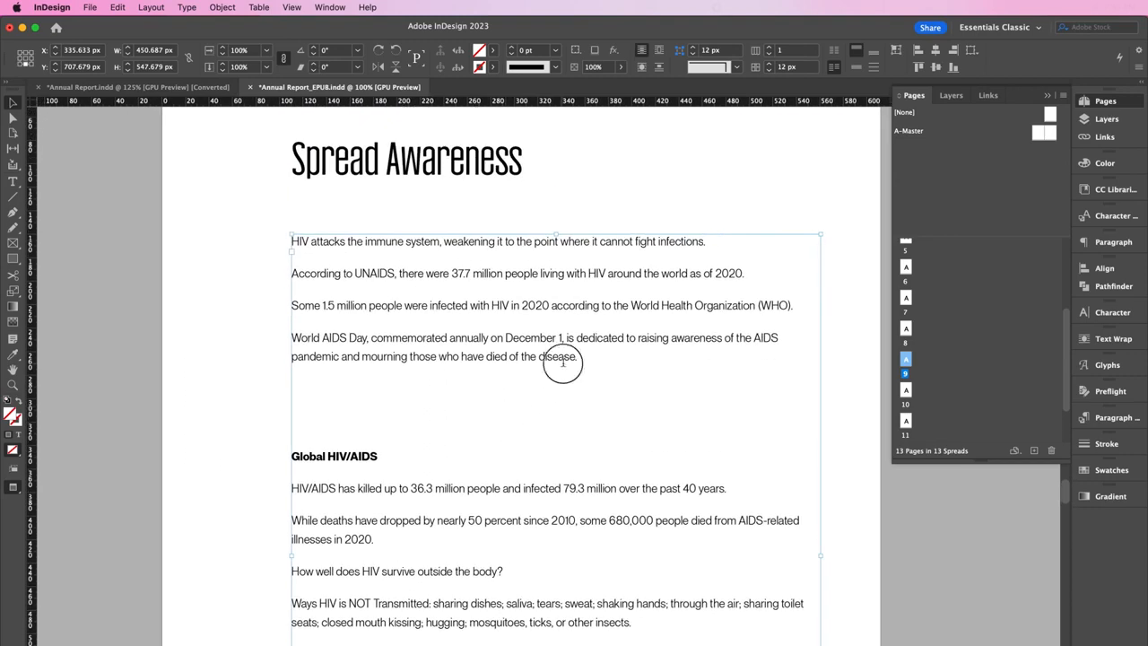
left_click_drag(579, 357, 291, 339)
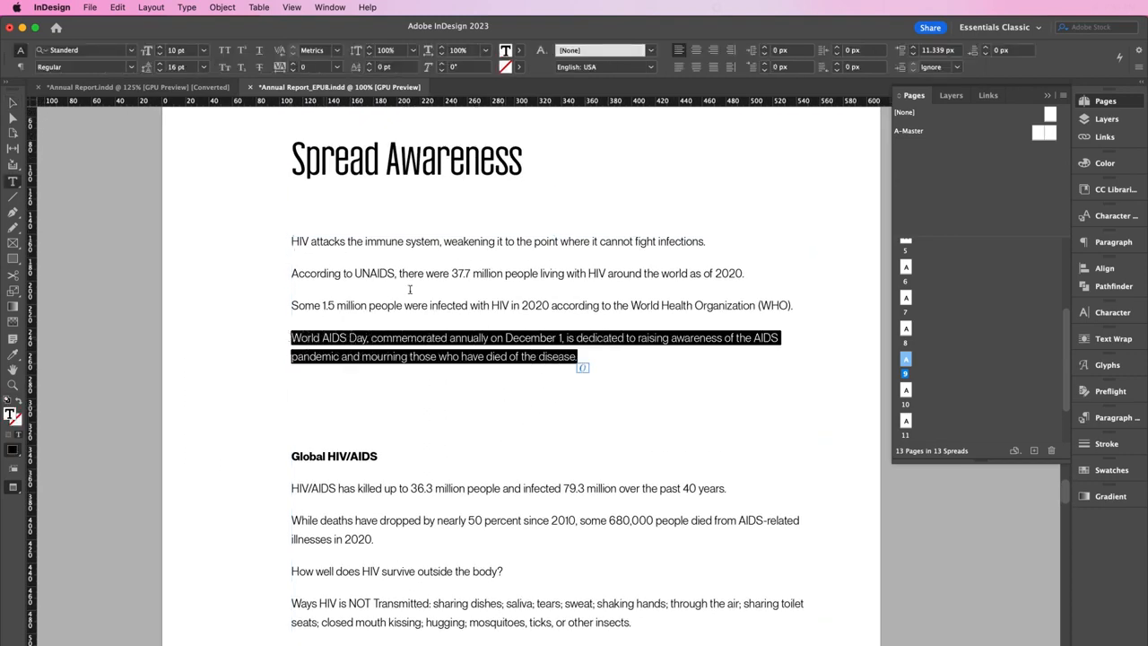
left_click(1114, 417)
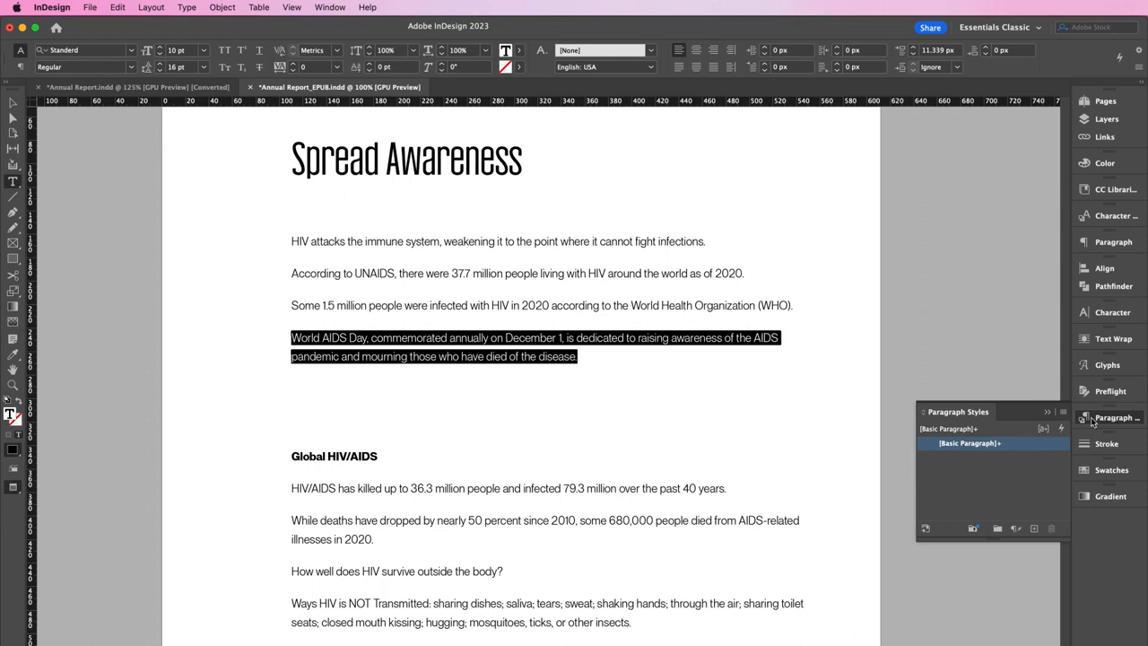
left_click(1036, 529)
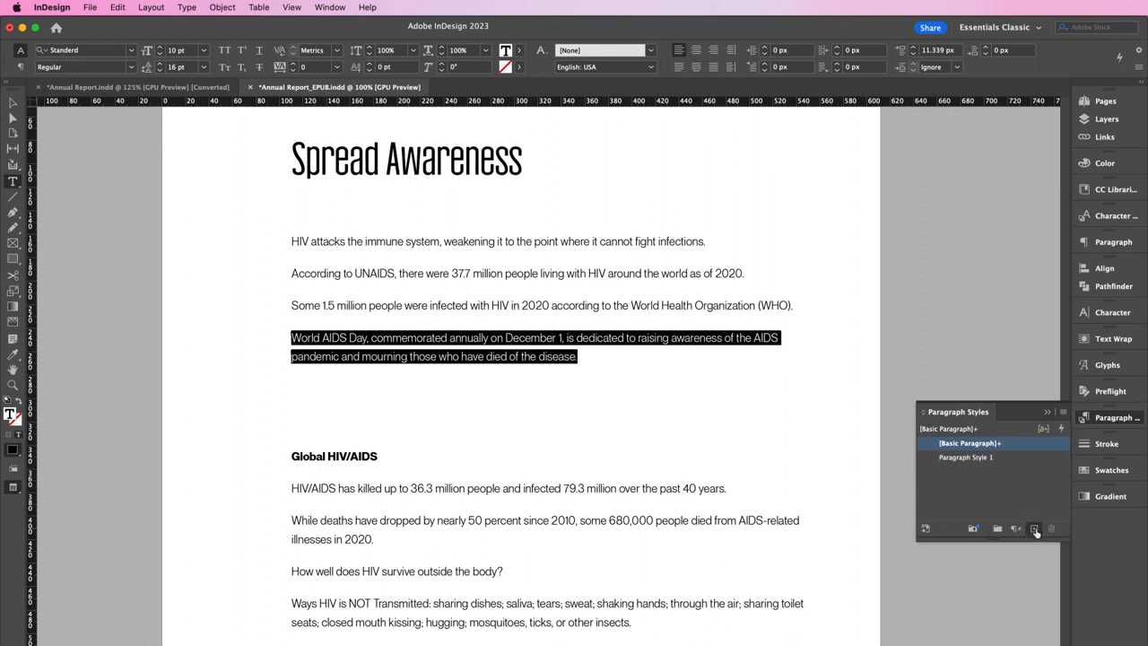
left_click(984, 457)
double_click(983, 457)
type("B")
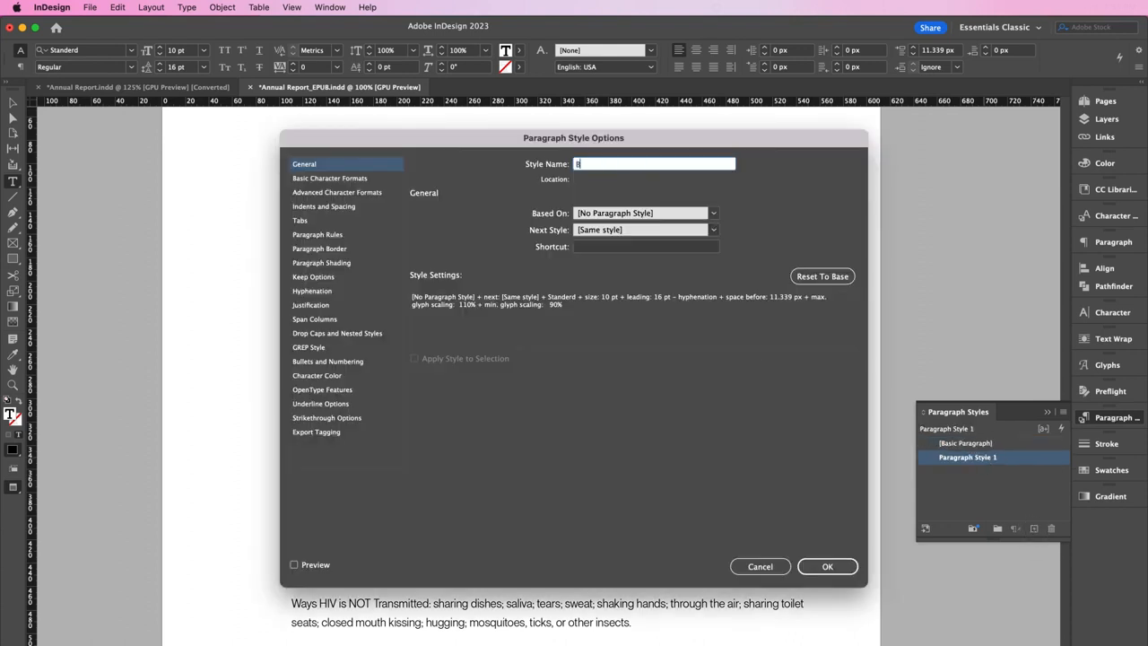
type("ody Text")
key("Return")
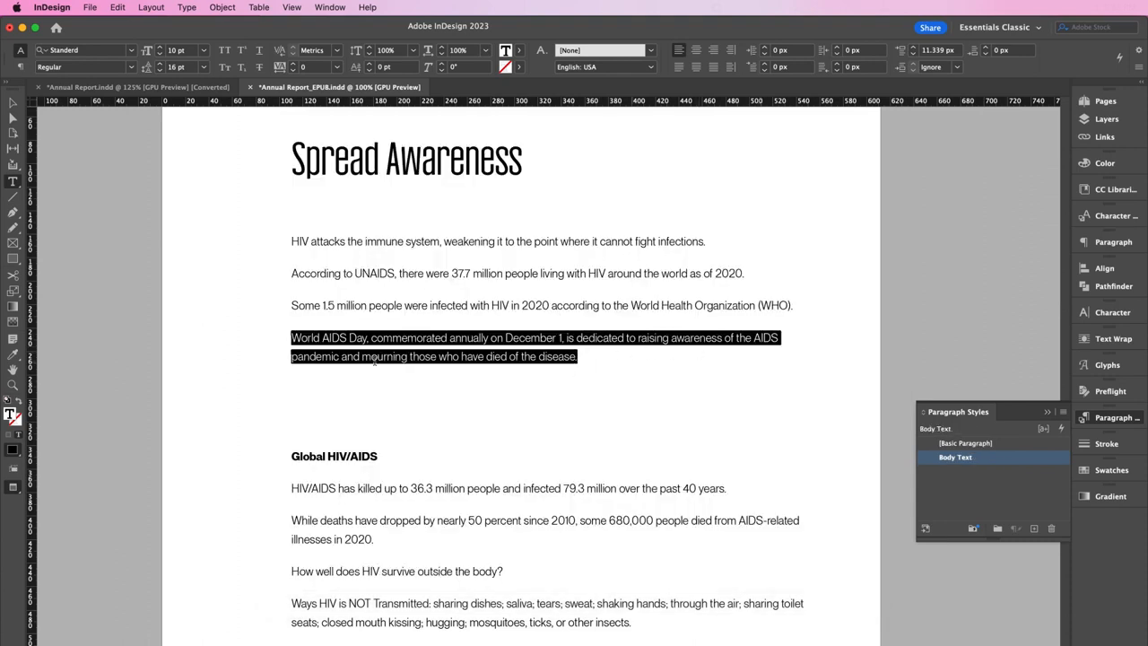
Create and apply a 'Subheader' paragraph style from the Global HIV/AIDS subheading
left_click(392, 459)
left_click_drag(392, 460, 281, 456)
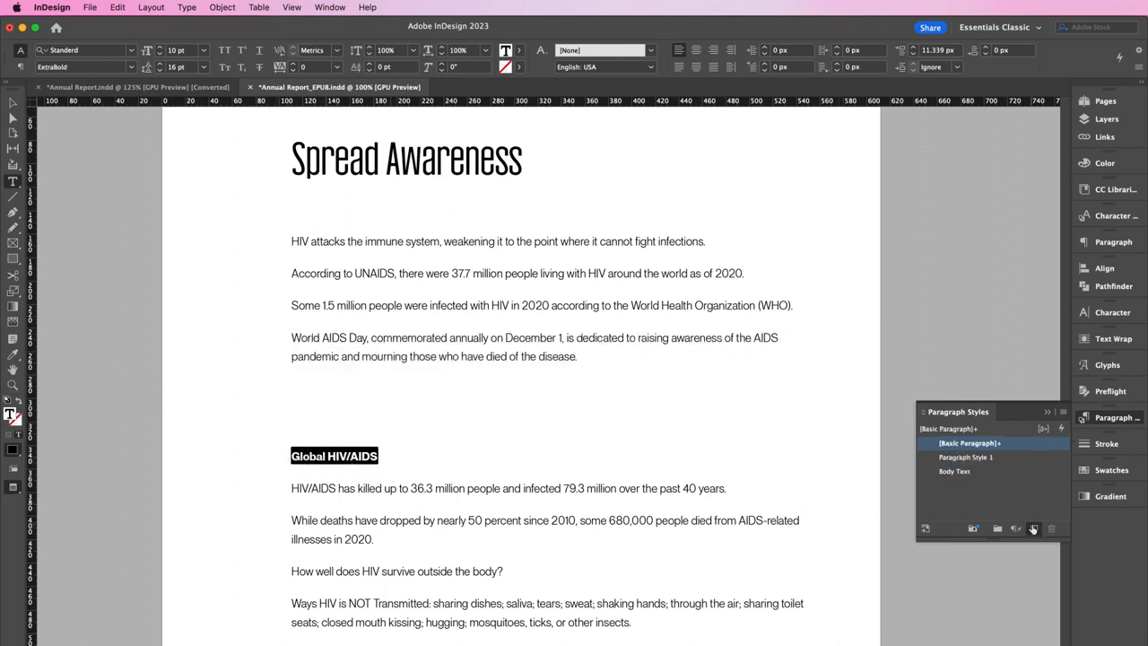
left_click(1033, 528)
left_click(965, 459)
double_click(965, 458)
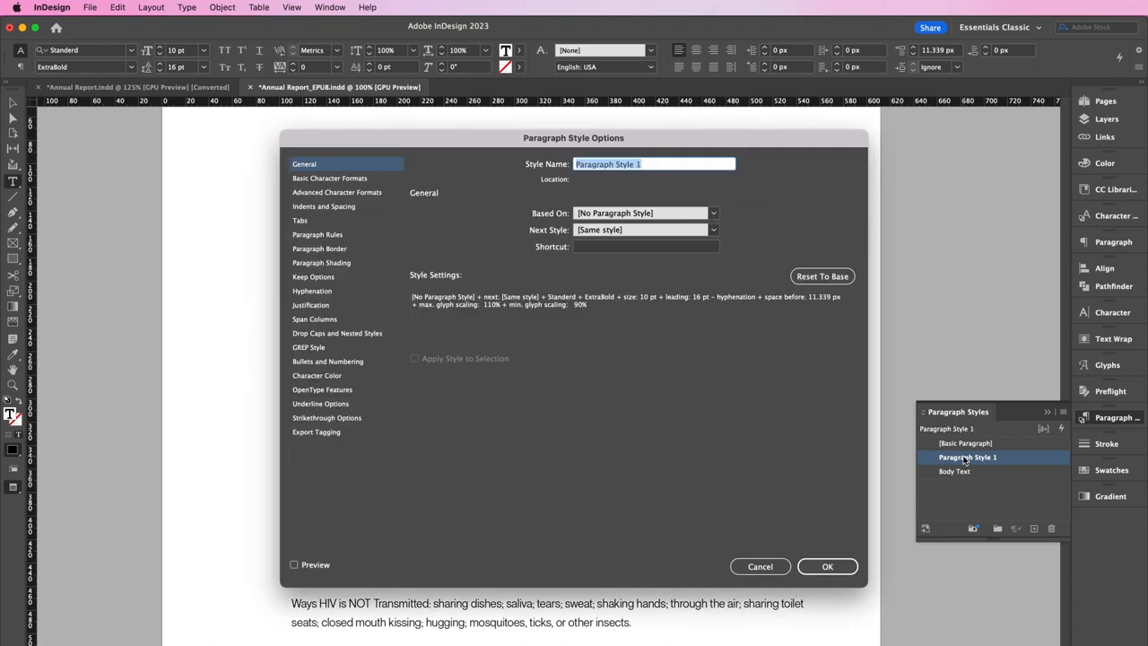
type("Subheader")
left_click(854, 567)
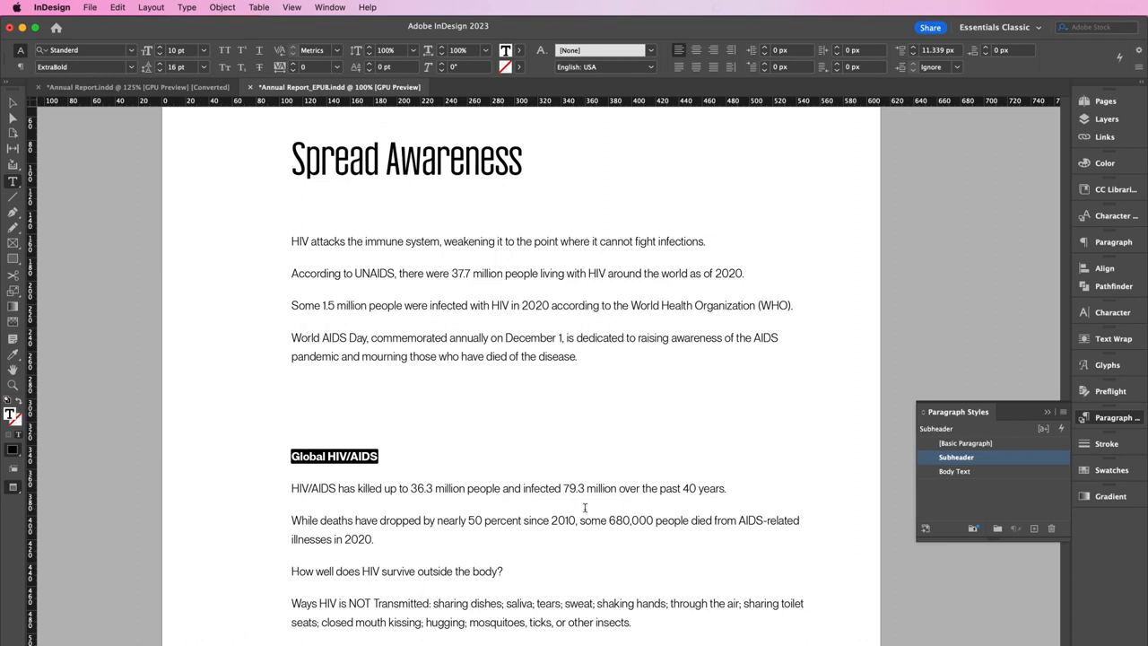
Create a 'Header' paragraph style from the Spread Awareness heading
left_click_drag(528, 158, 280, 152)
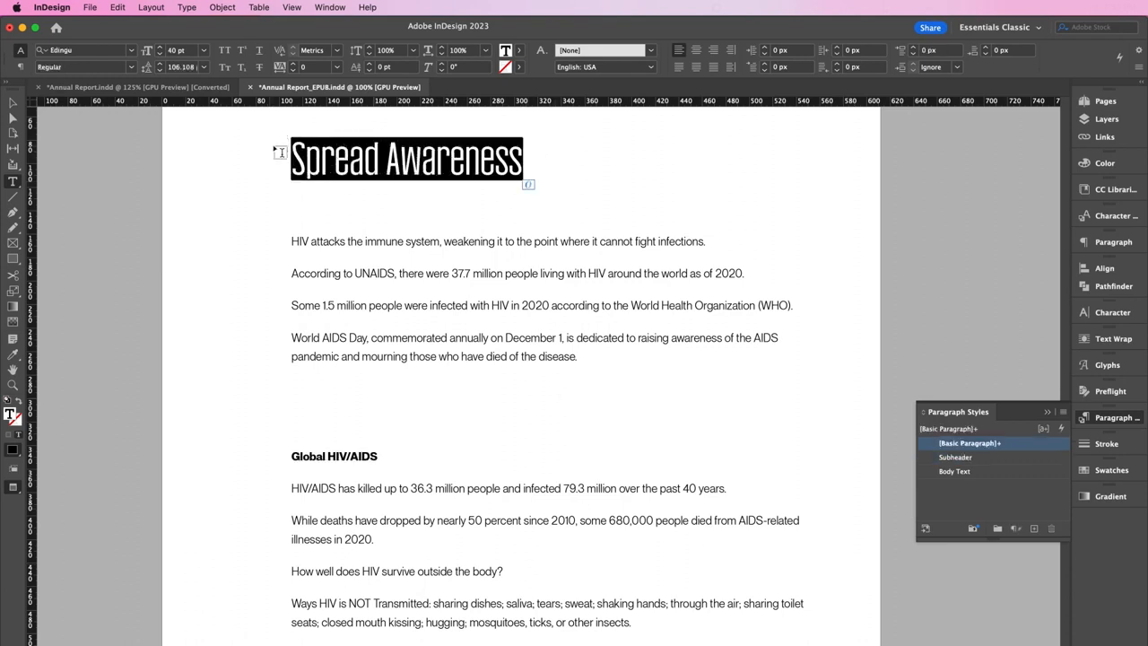
left_click(1034, 529)
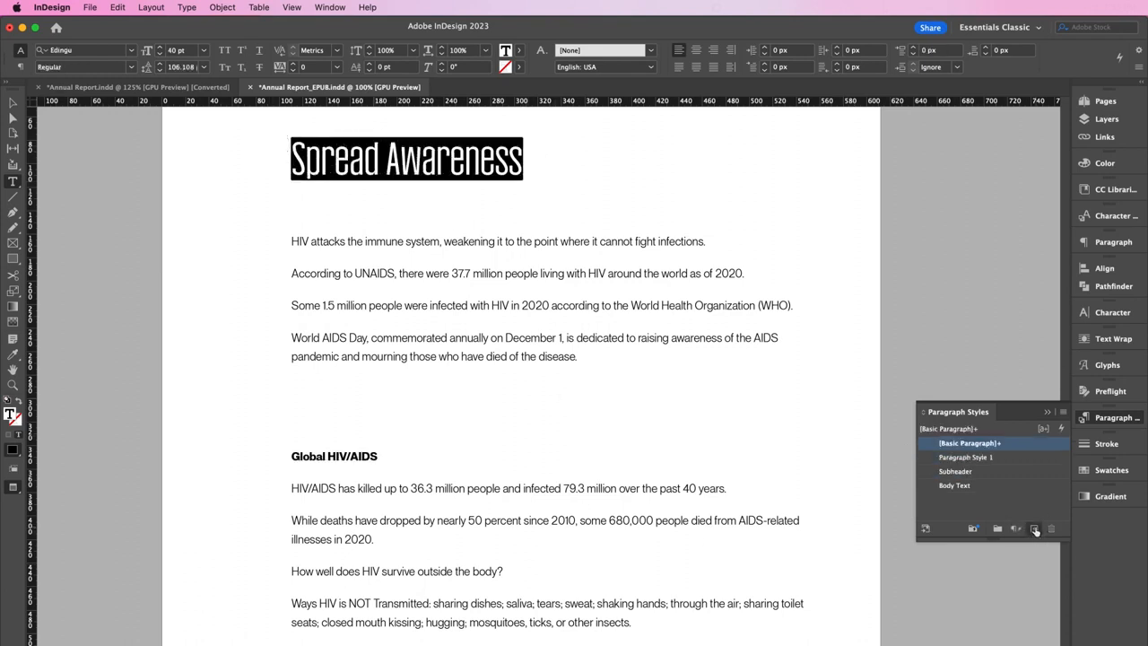
double_click(960, 458)
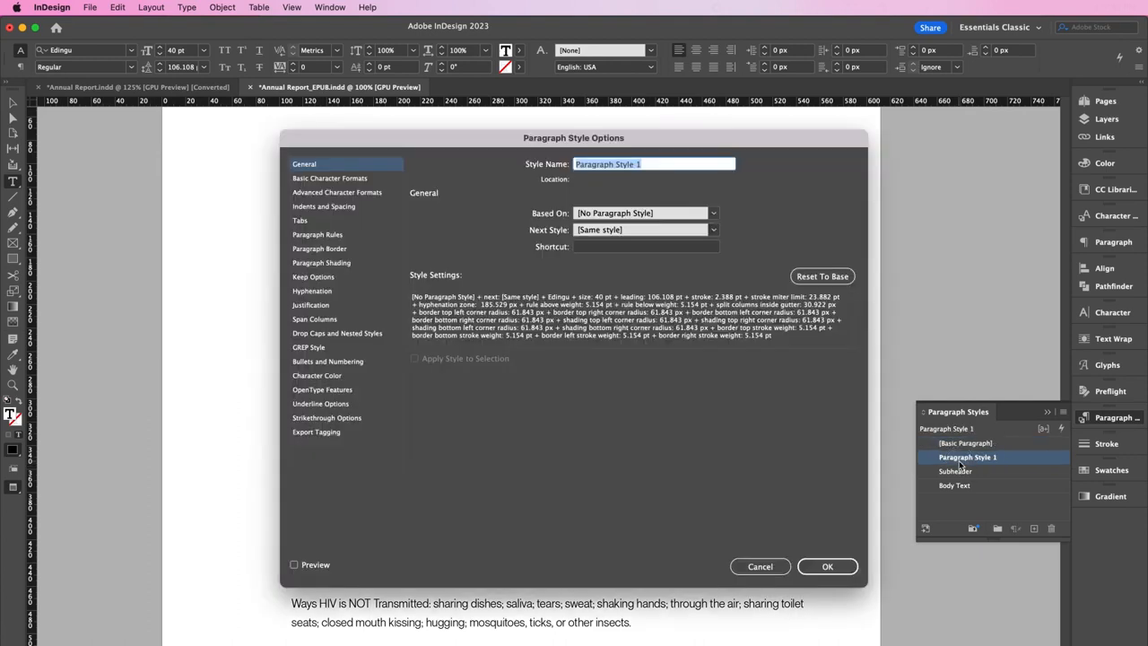
type("Header")
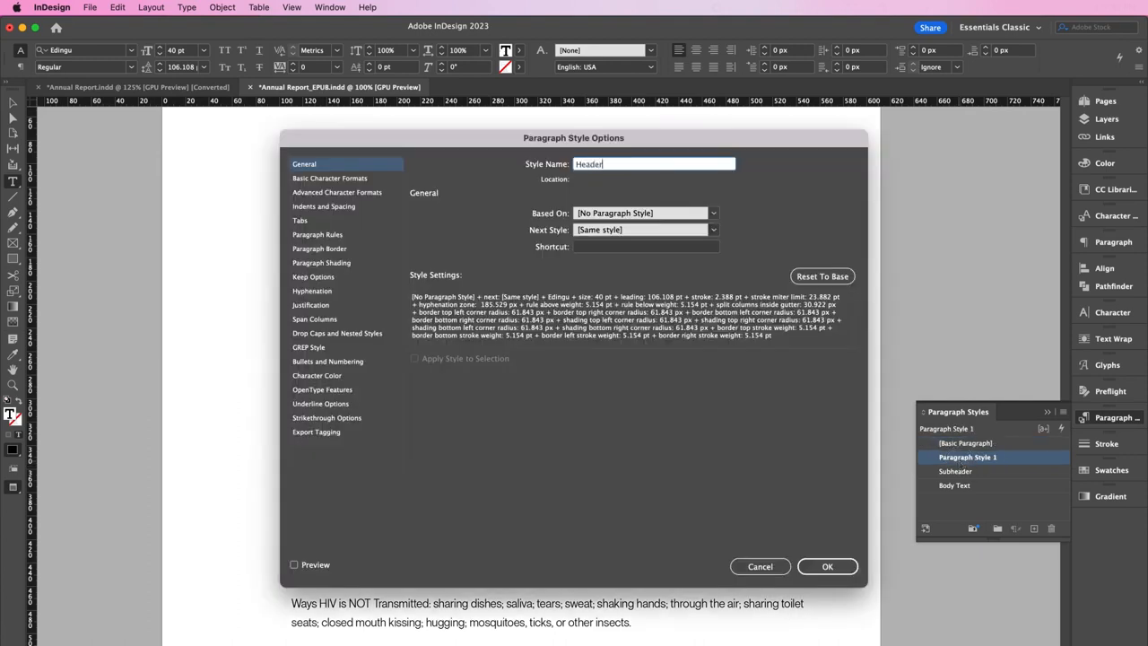
key("Return")
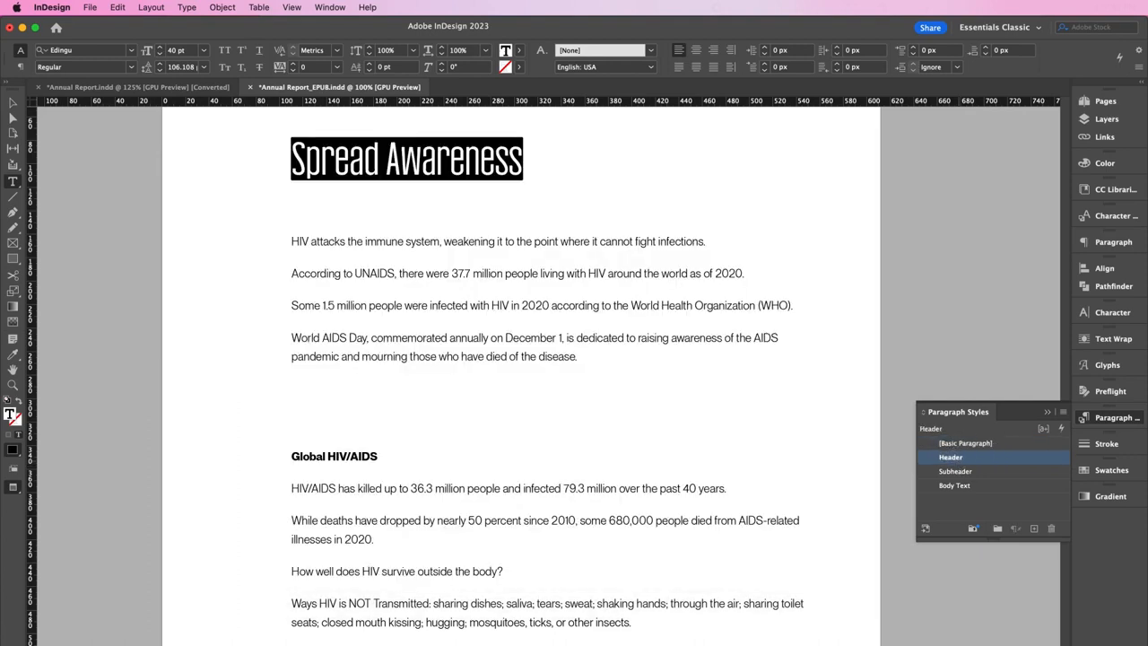
left_click(13, 104)
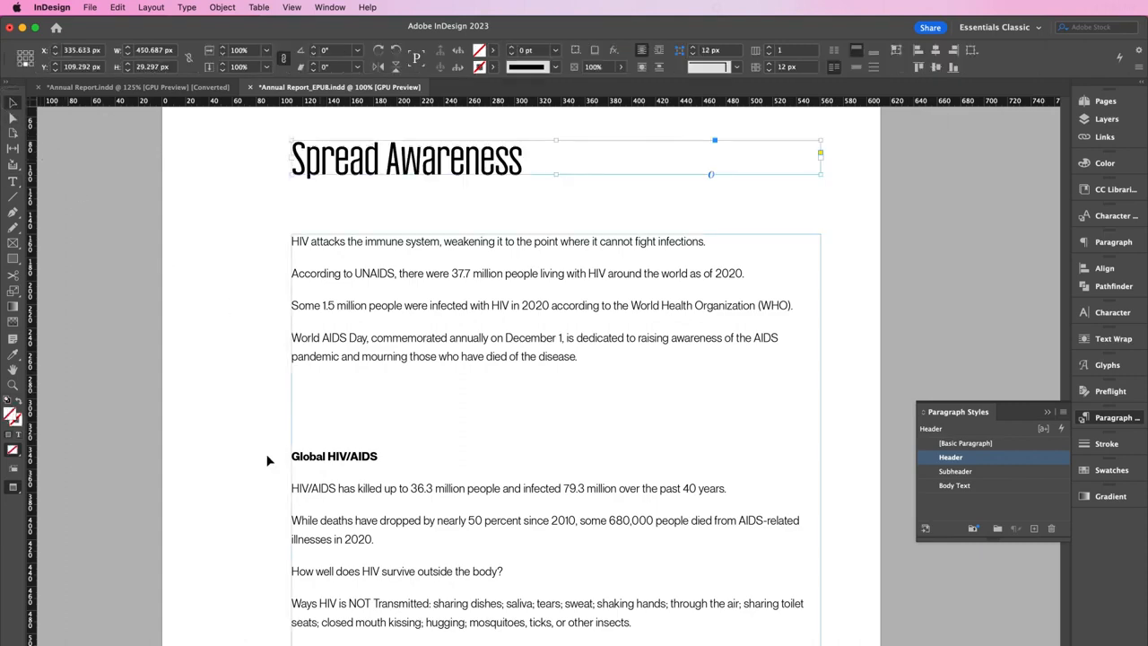
left_click(255, 477)
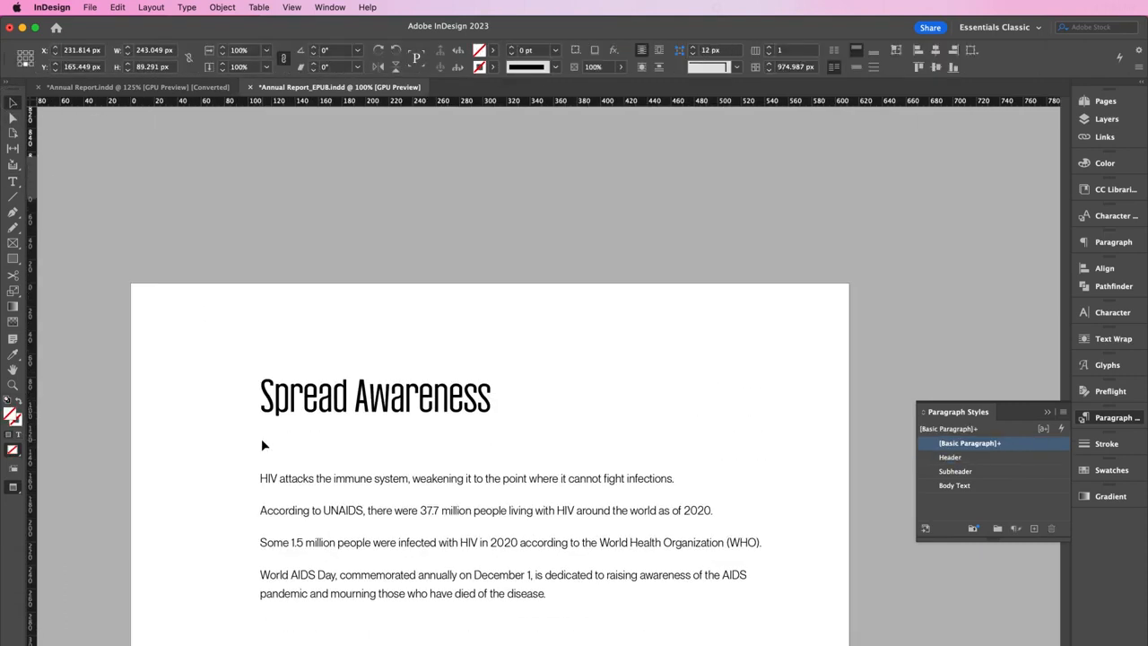
scroll(261, 437, "up", 10)
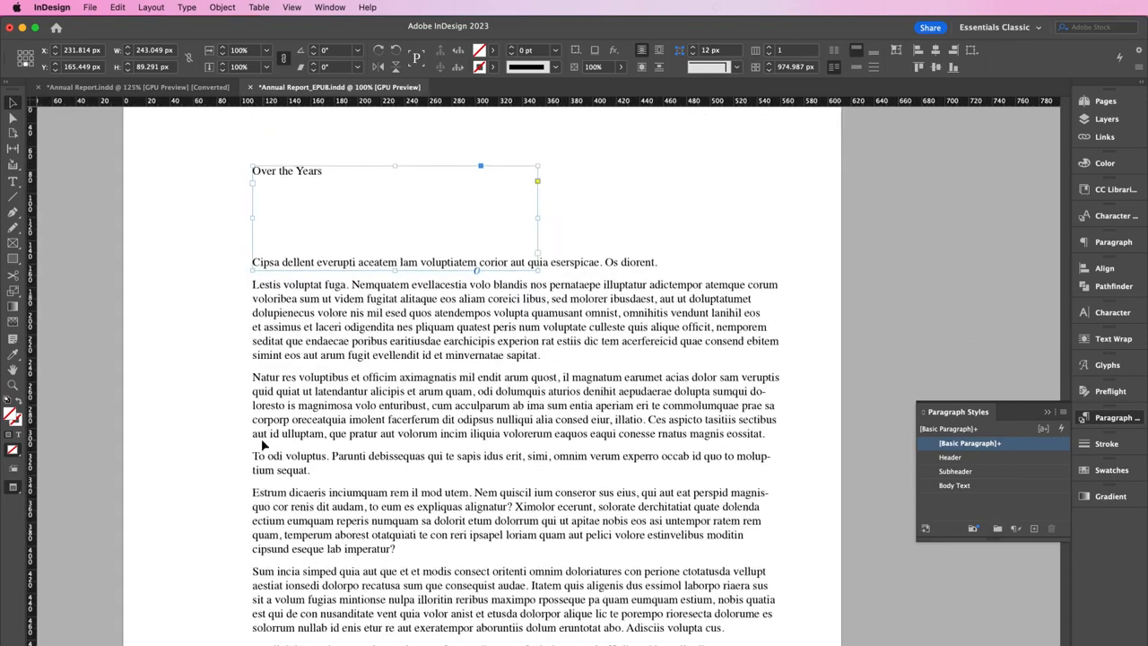
Apply the Header style to the Over the Years heading
double_click(422, 234)
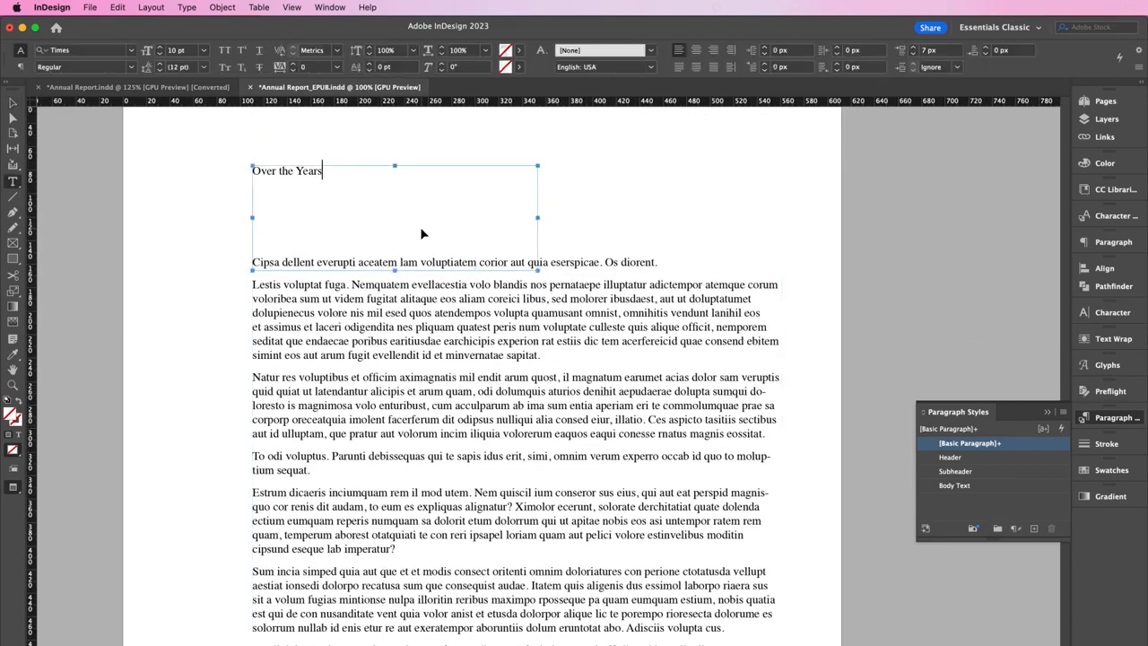
key("super+a")
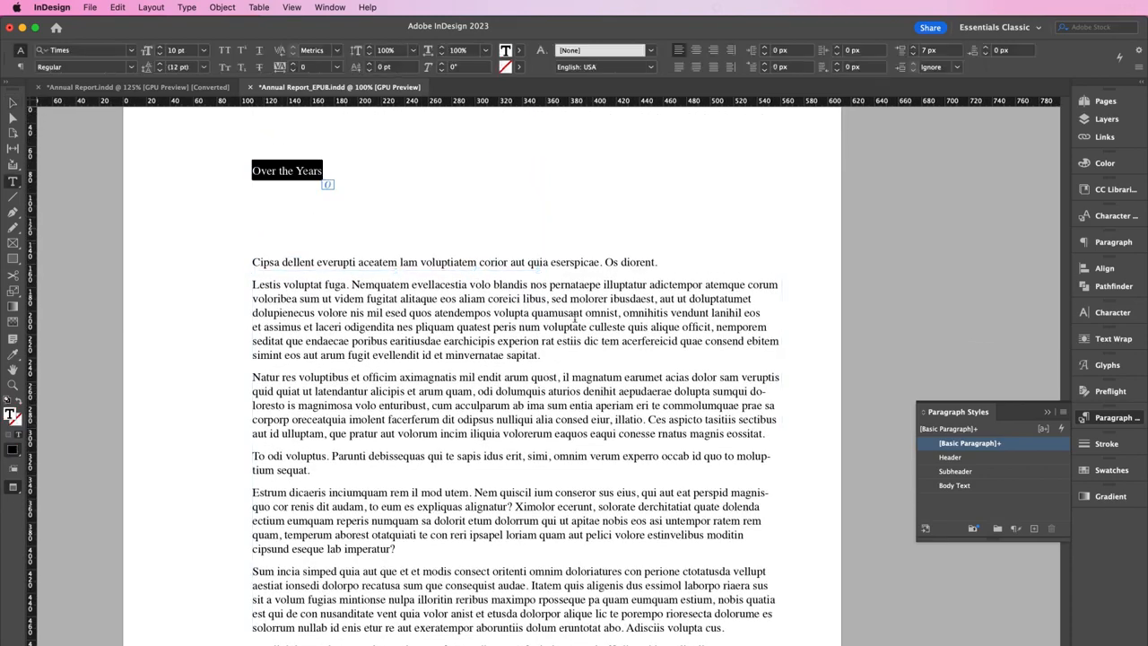
left_click(975, 458)
Apply Body Text to the entire Over the Years body story
left_click(639, 437)
key("super+a")
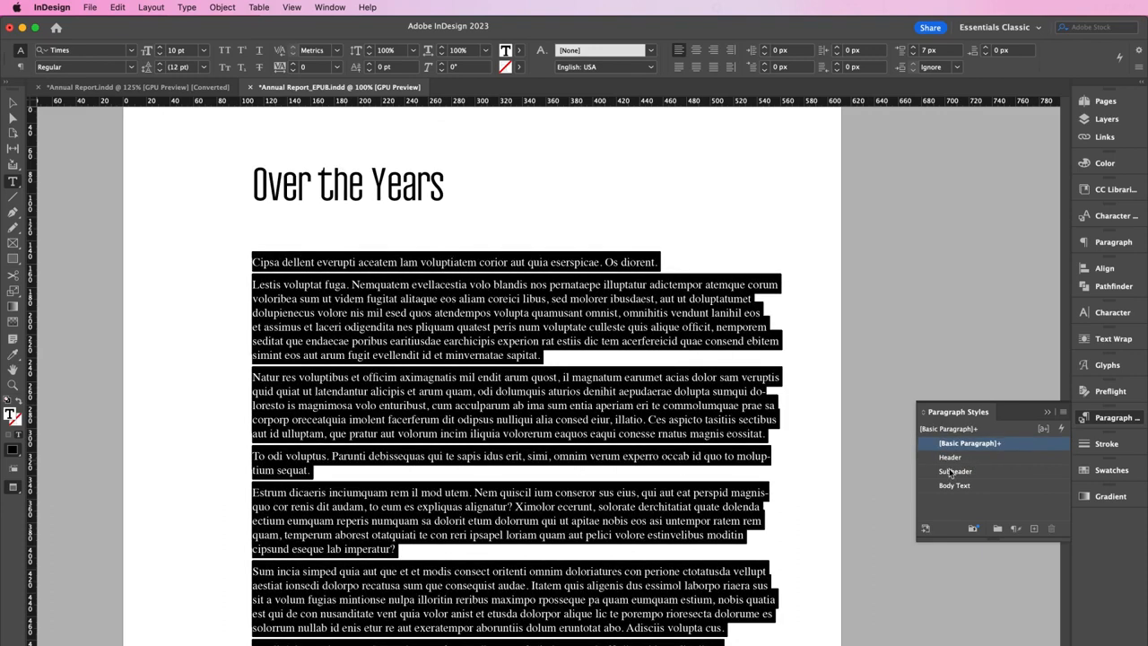
left_click(958, 486)
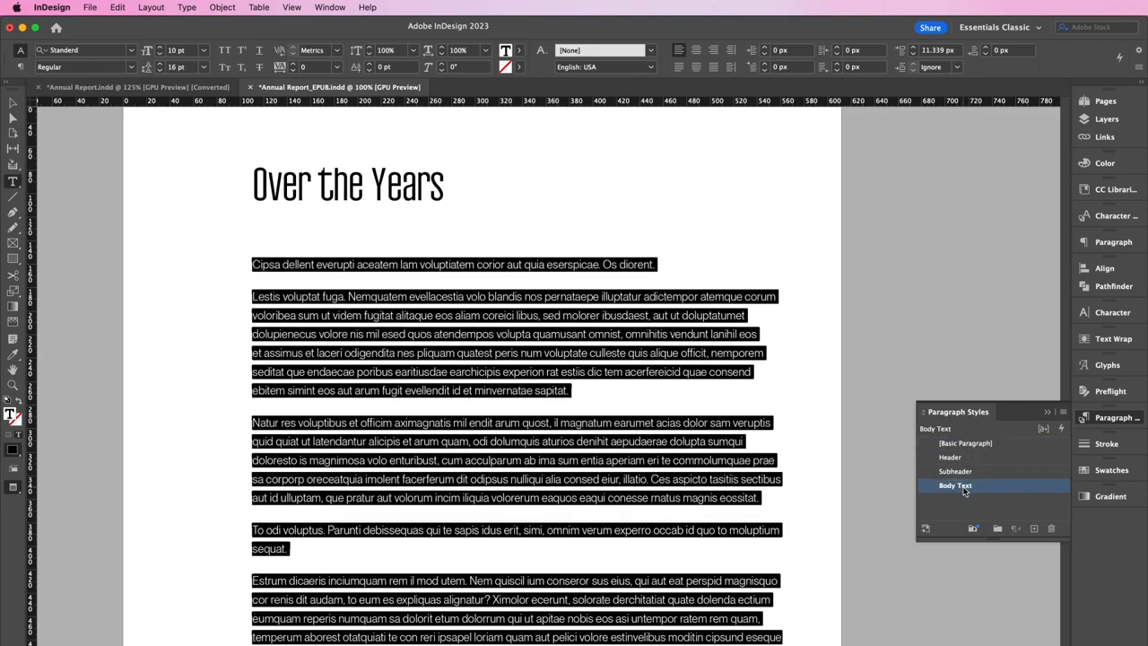
left_click(618, 422)
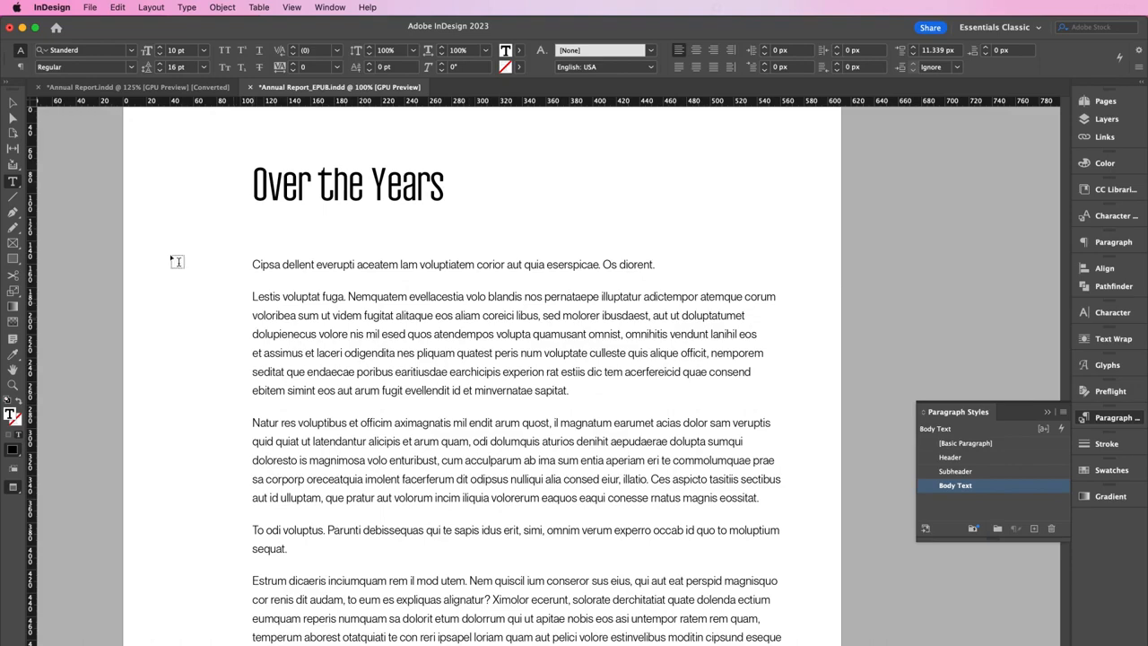
left_click(13, 102)
scroll(232, 377, "down", 15)
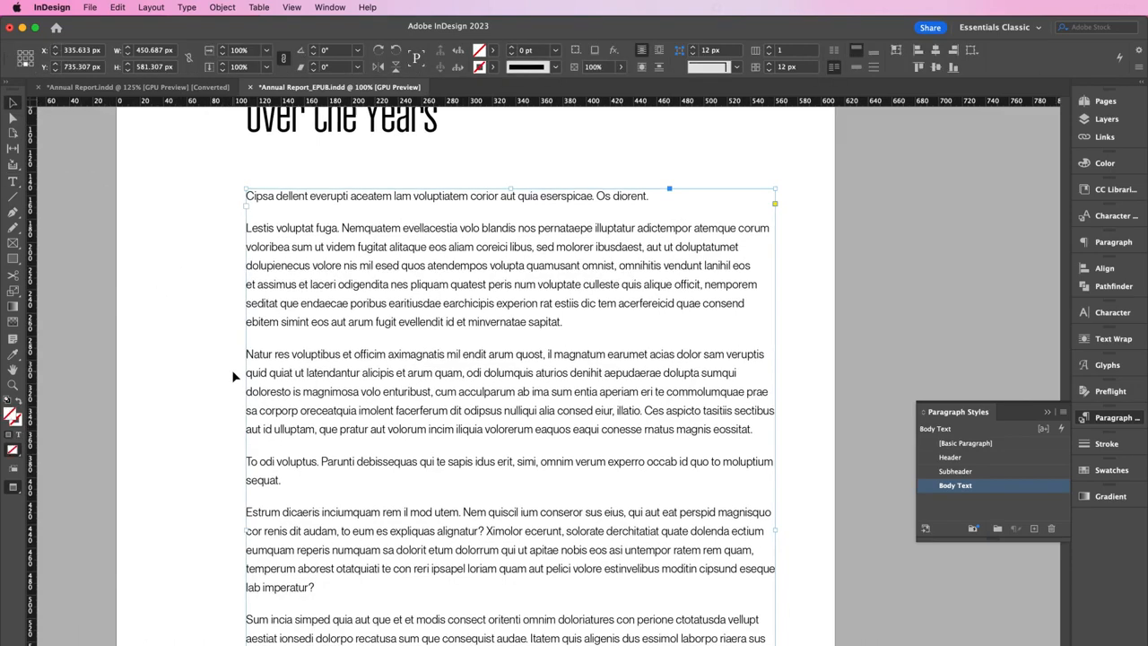
scroll(231, 370, "down", 5)
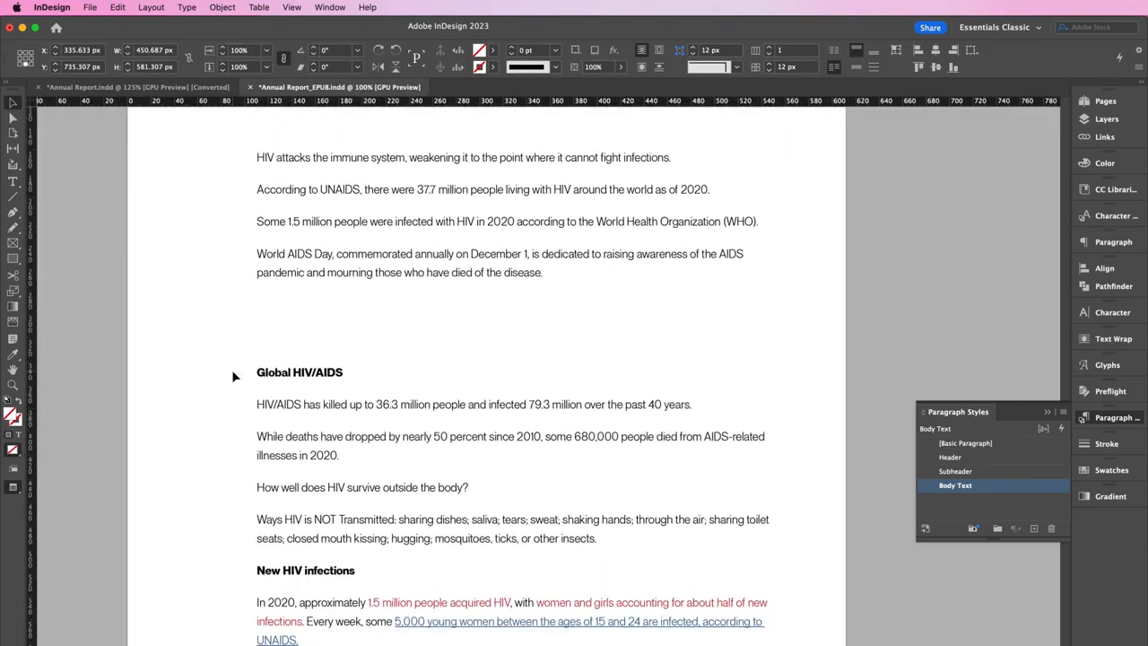
scroll(150, 330, "up", 3)
left_click(150, 330)
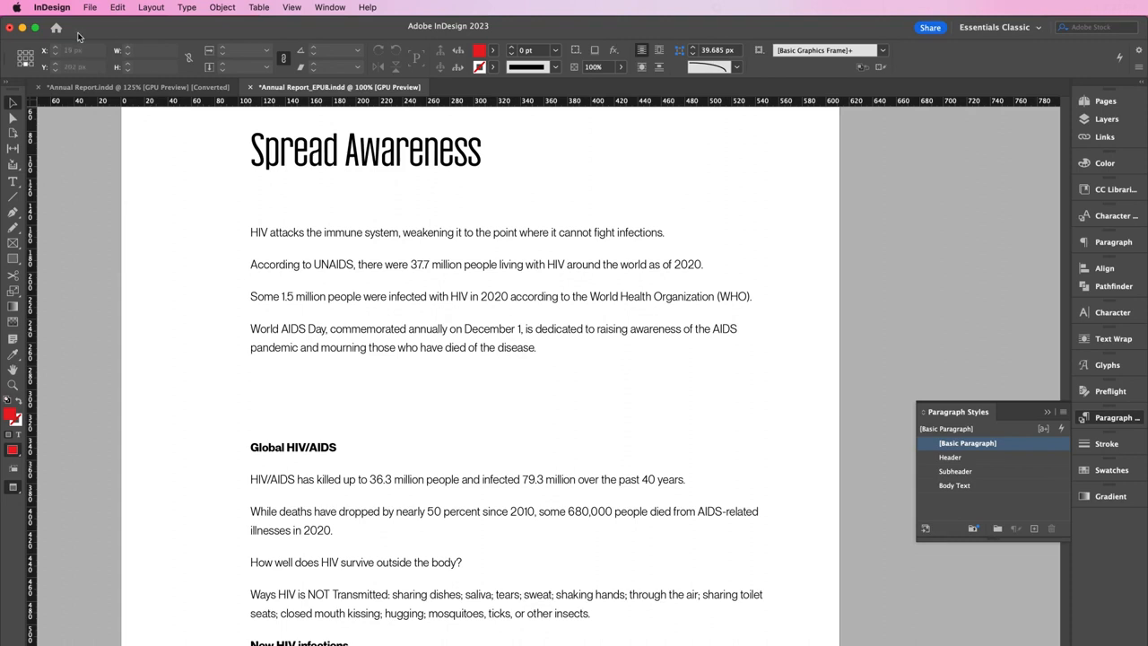
Place the first TIFF image in a frame drawn on the Spread Awareness page
left_click(89, 7)
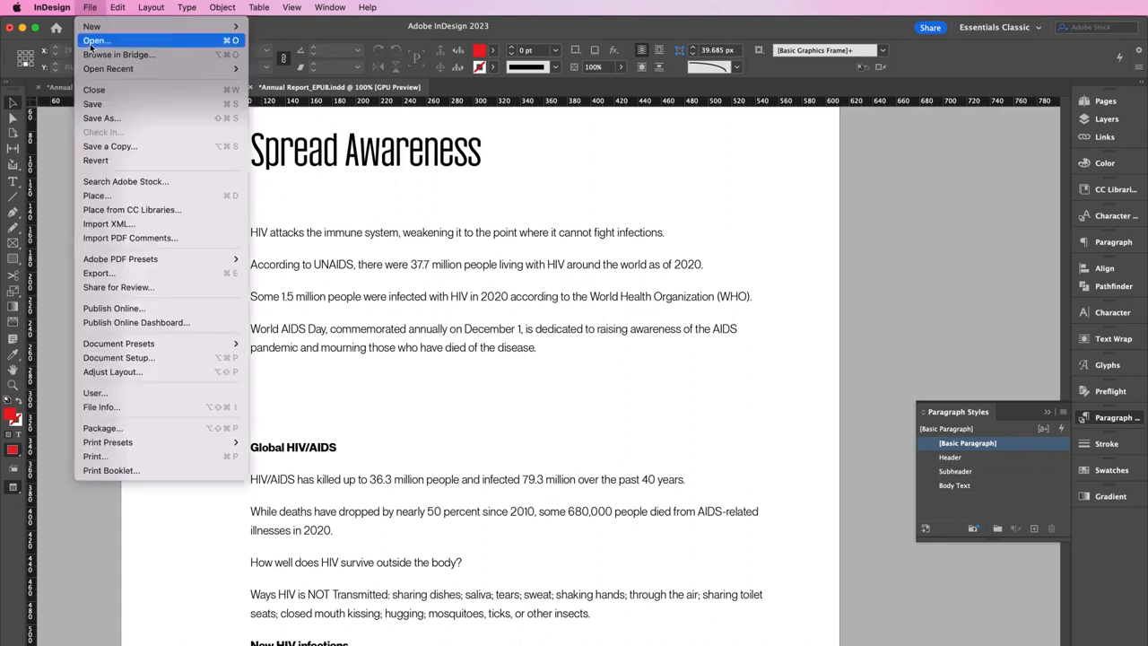
left_click(116, 195)
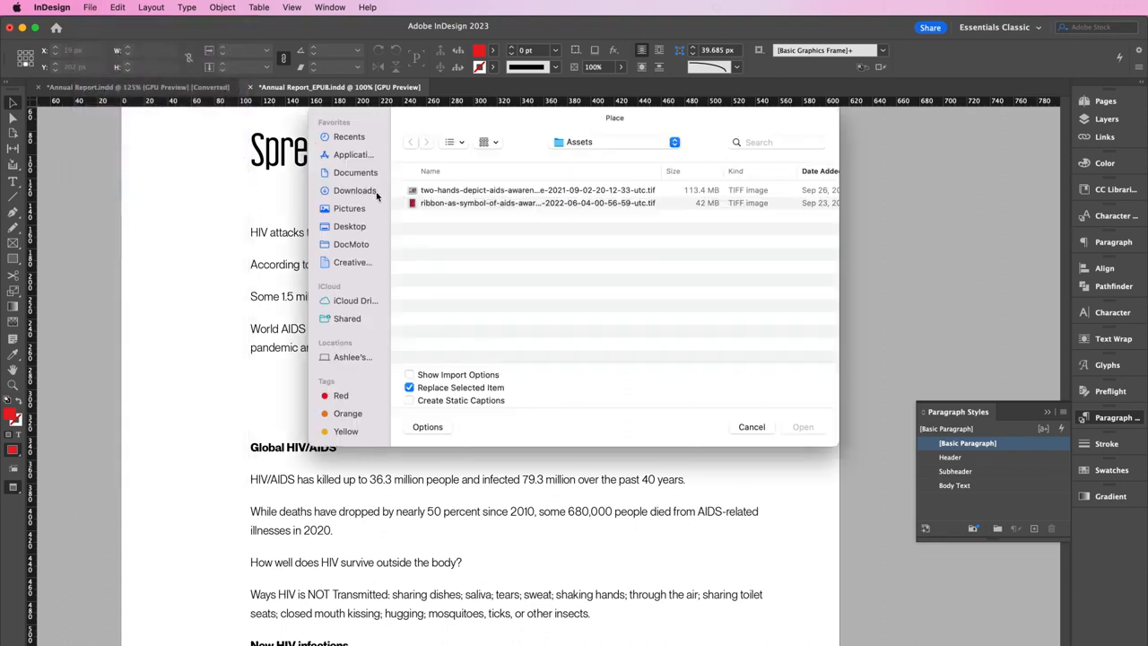
double_click(433, 191)
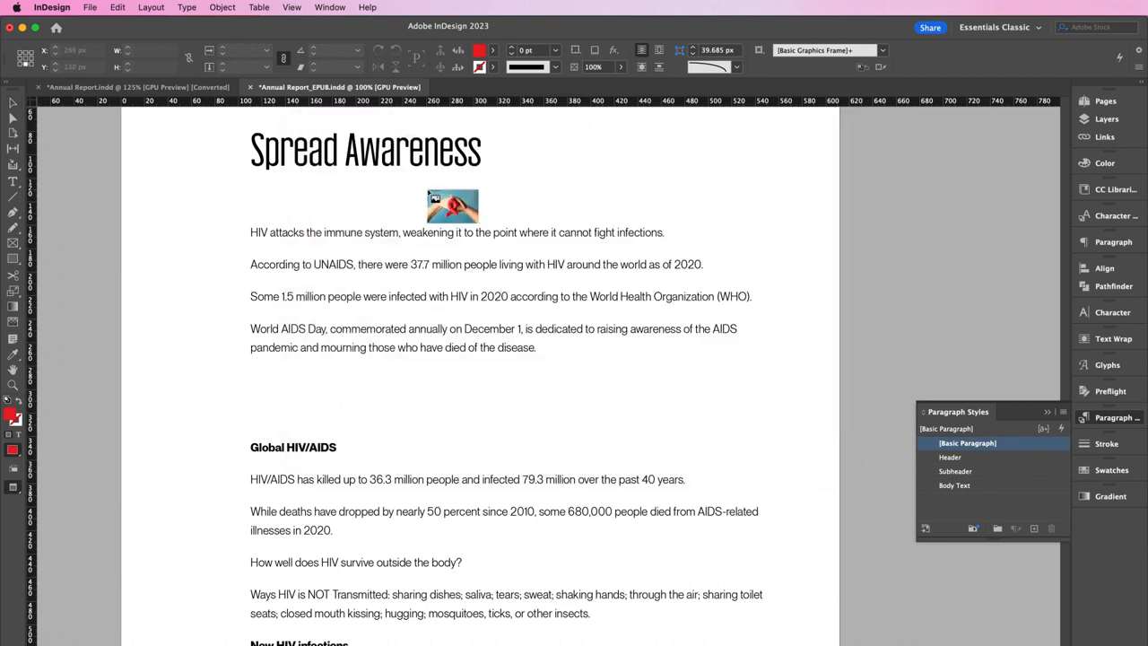
left_click_drag(251, 360, 429, 440)
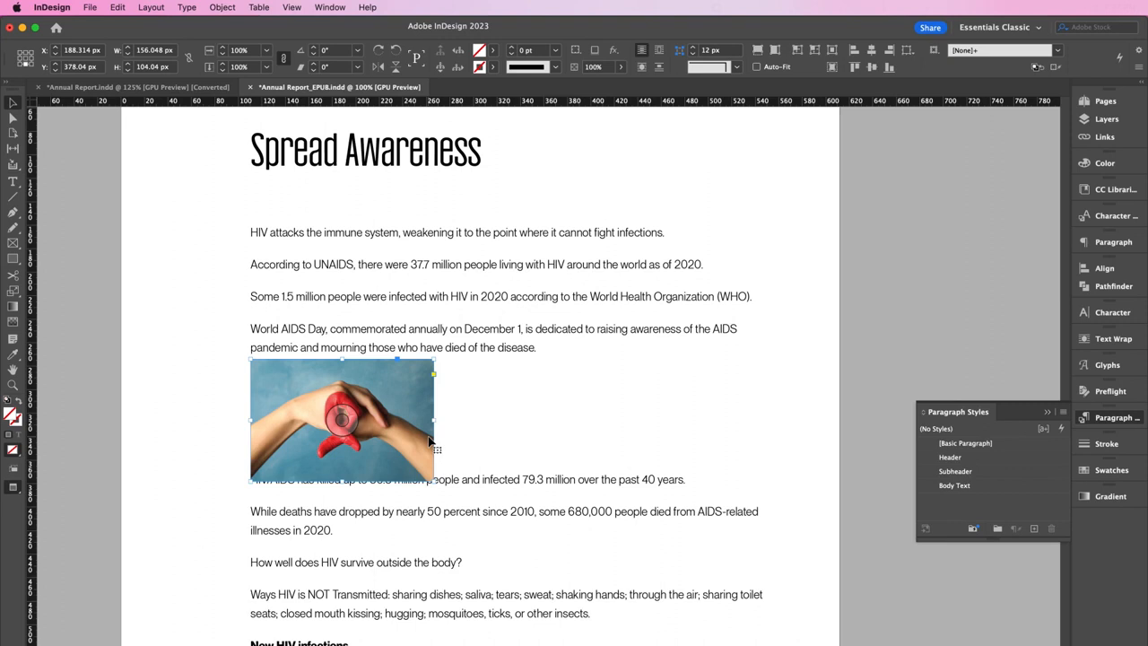
Paste the hand photo inline above Global HIV/AIDS and lengthen the frame to show the CDC paragraph
key("super+z")
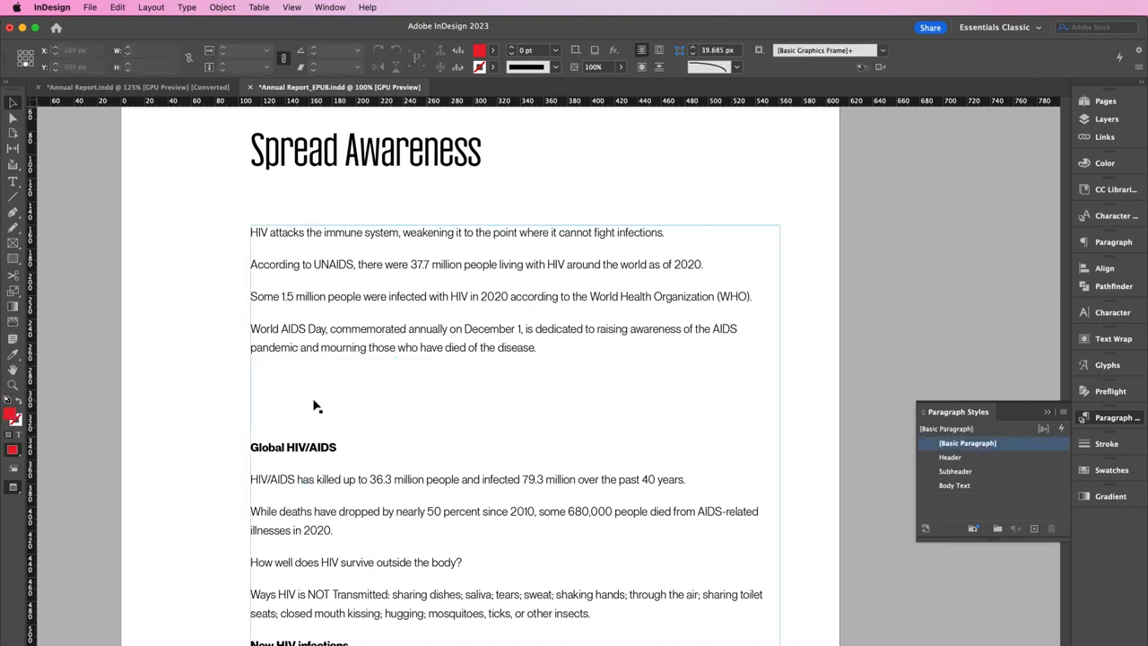
key("super+v")
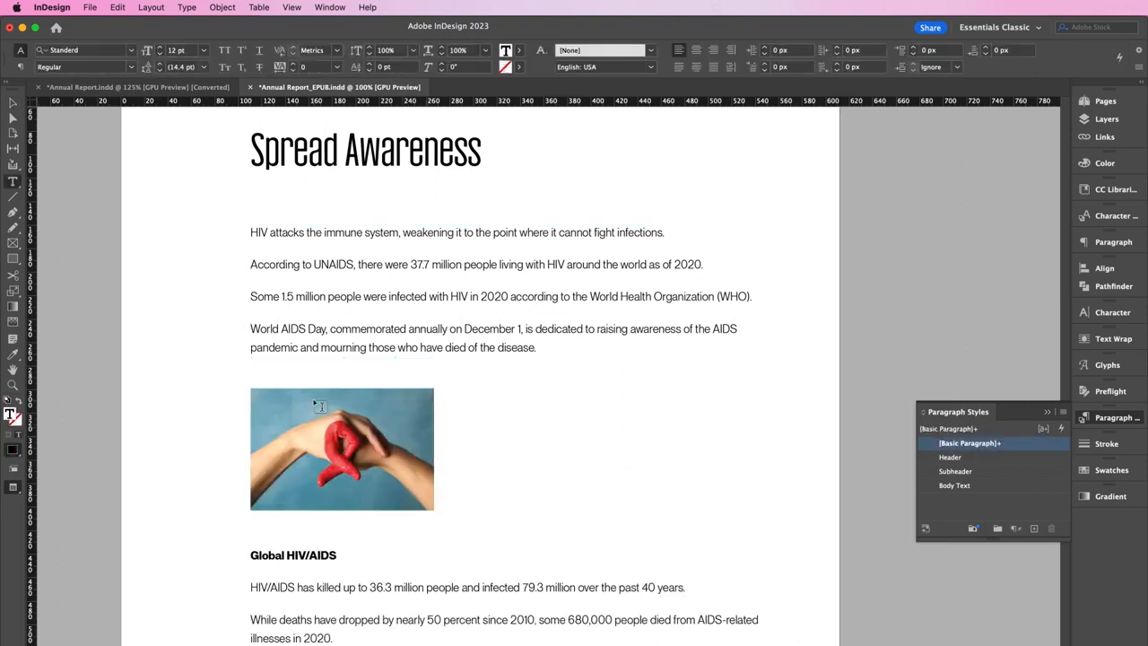
left_click(14, 104)
scroll(291, 455, "down", 5)
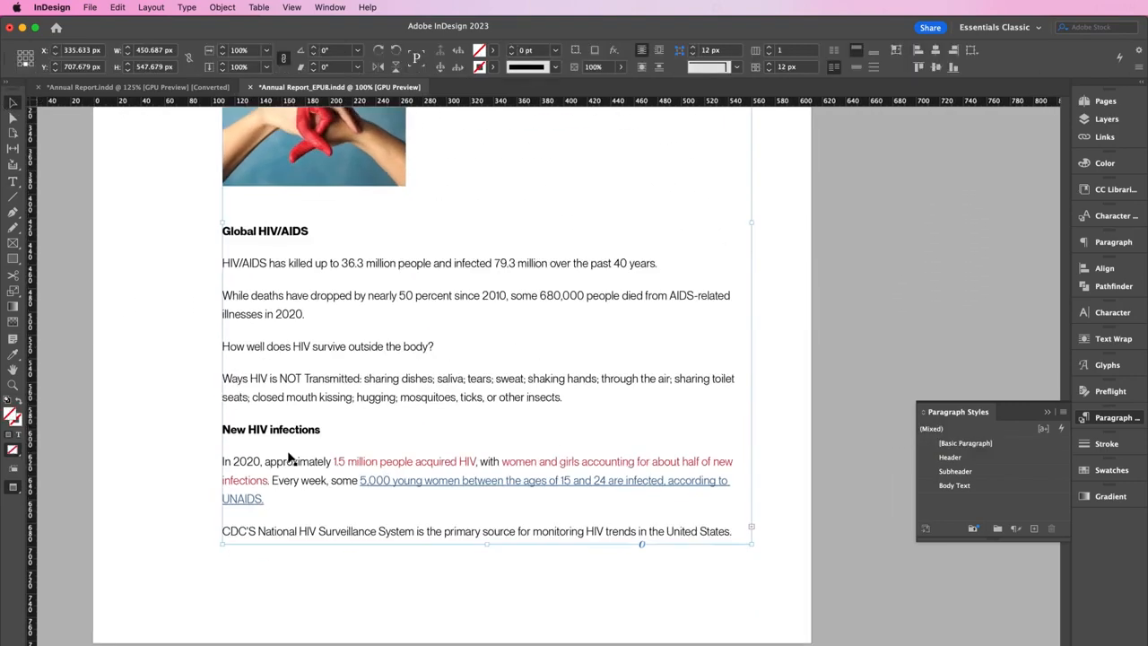
left_click_drag(475, 453, 475, 501)
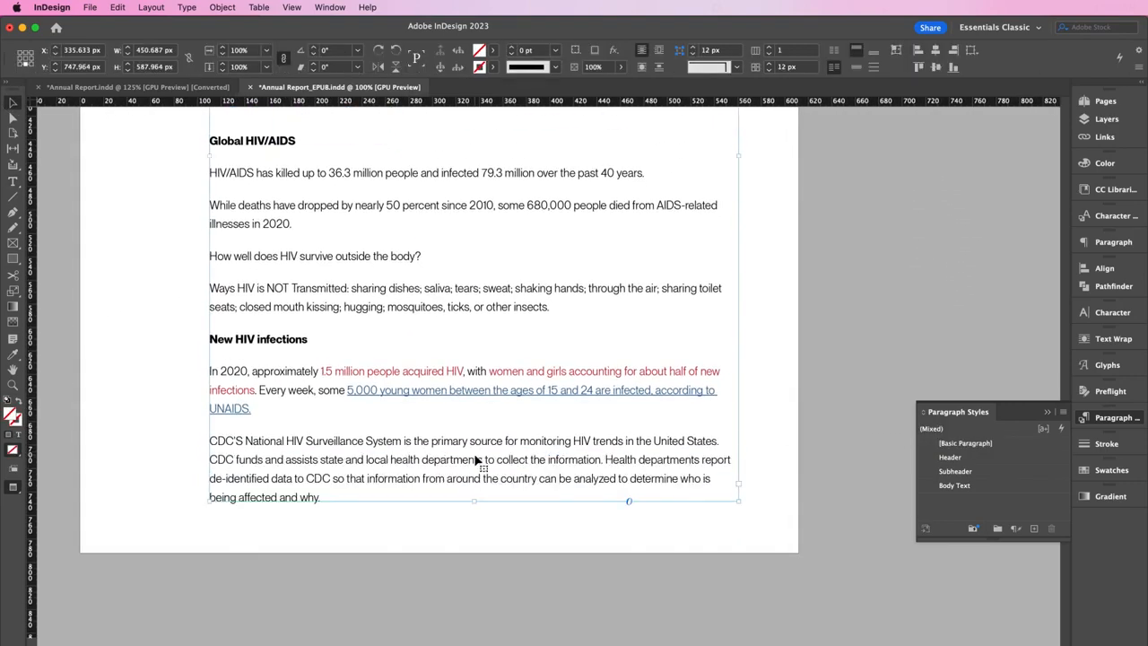
scroll(475, 462, "up", 5)
scroll(475, 460, "up", 1)
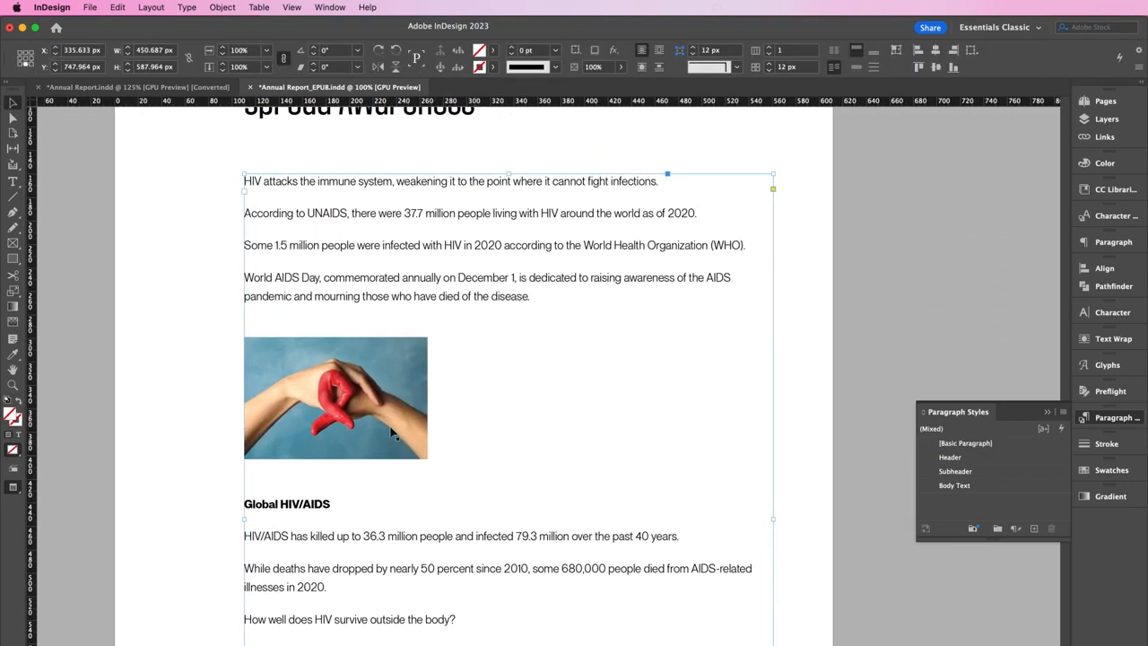
left_click(213, 399)
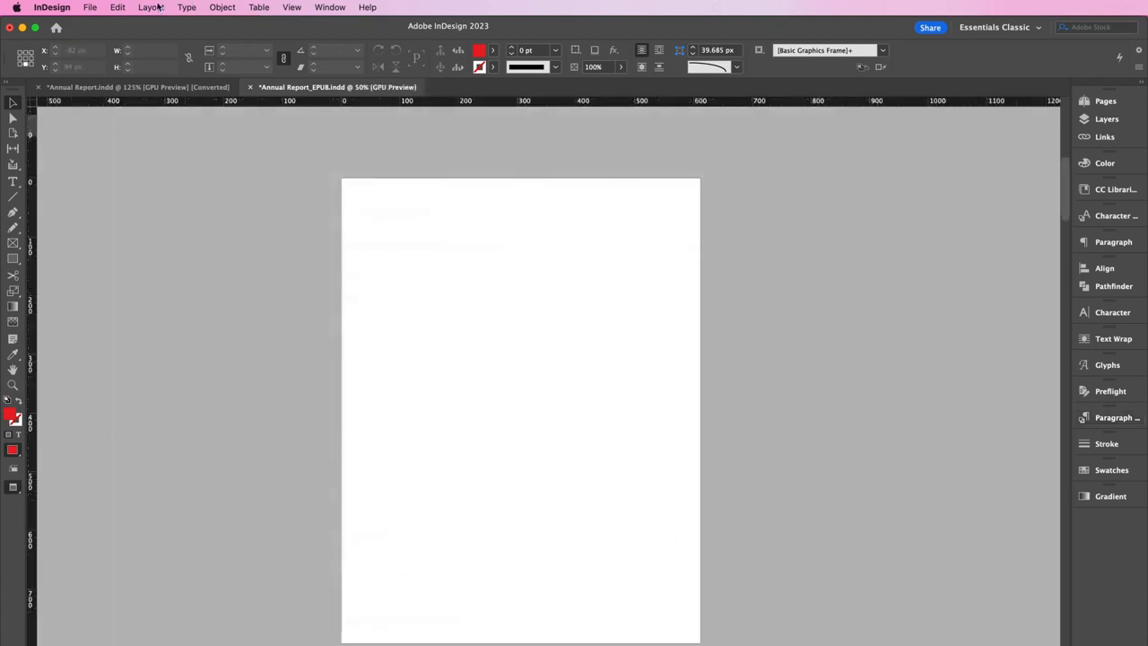
Build a Contents TOC titled in Header style, listing only Header paragraphs as Body Text entries
left_click(152, 7)
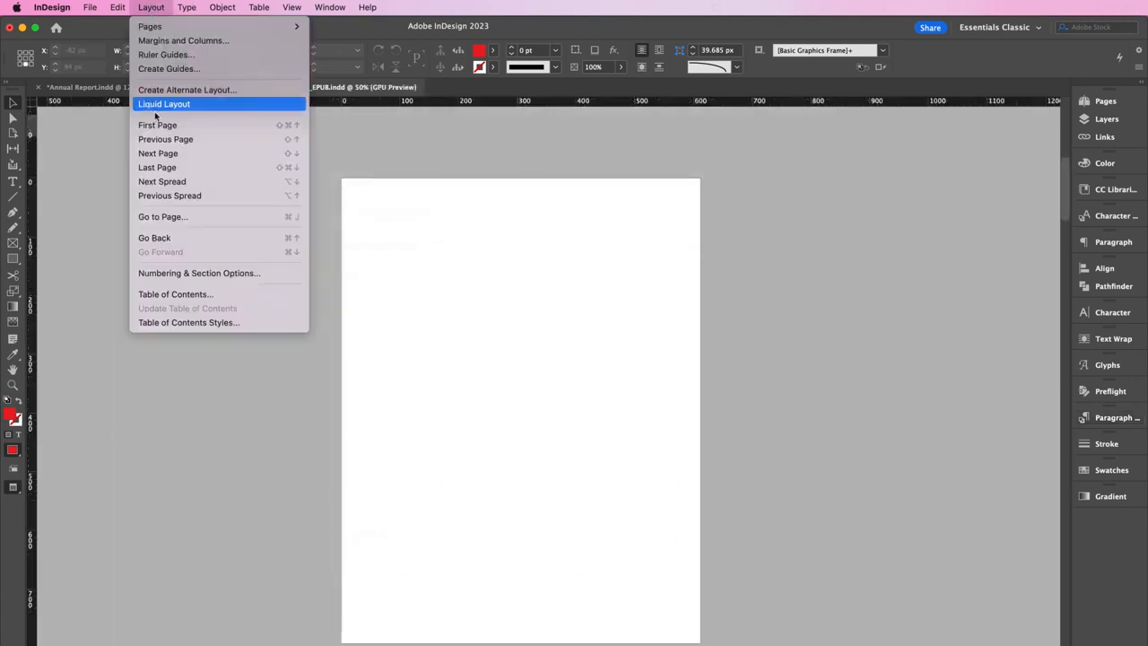
left_click(191, 294)
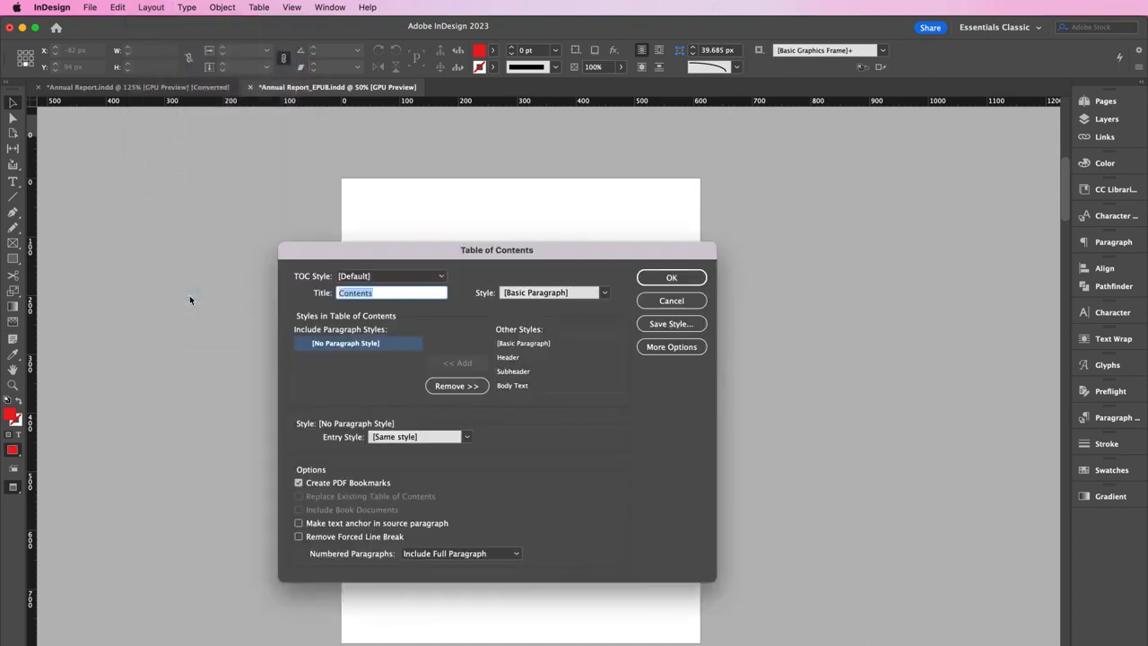
left_click(532, 297)
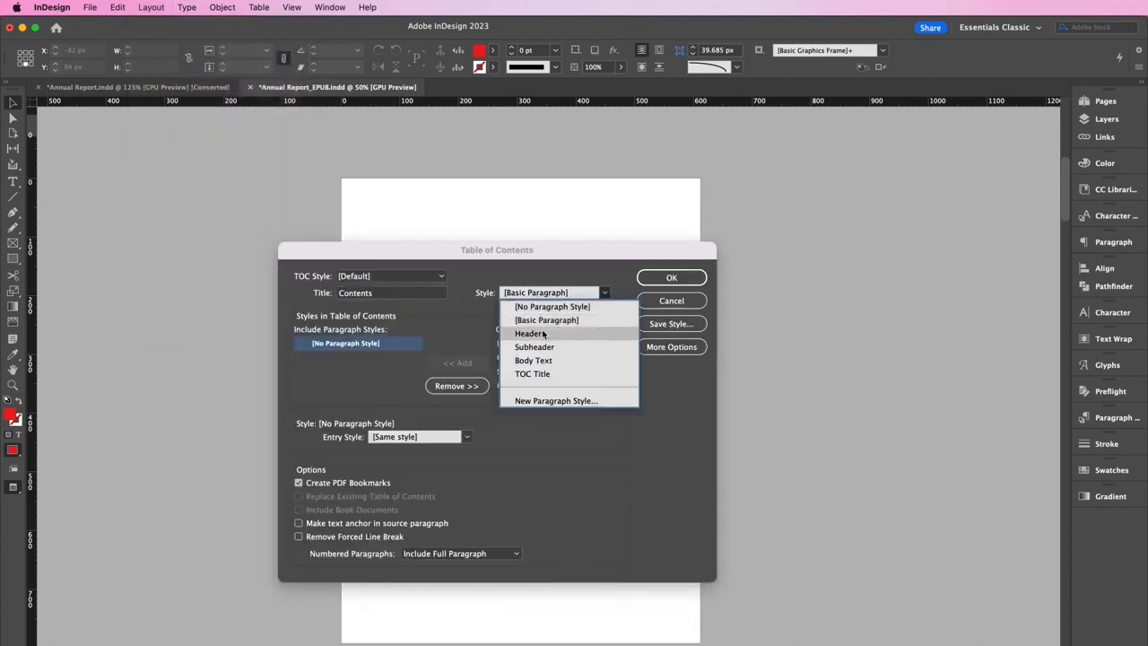
left_click(544, 334)
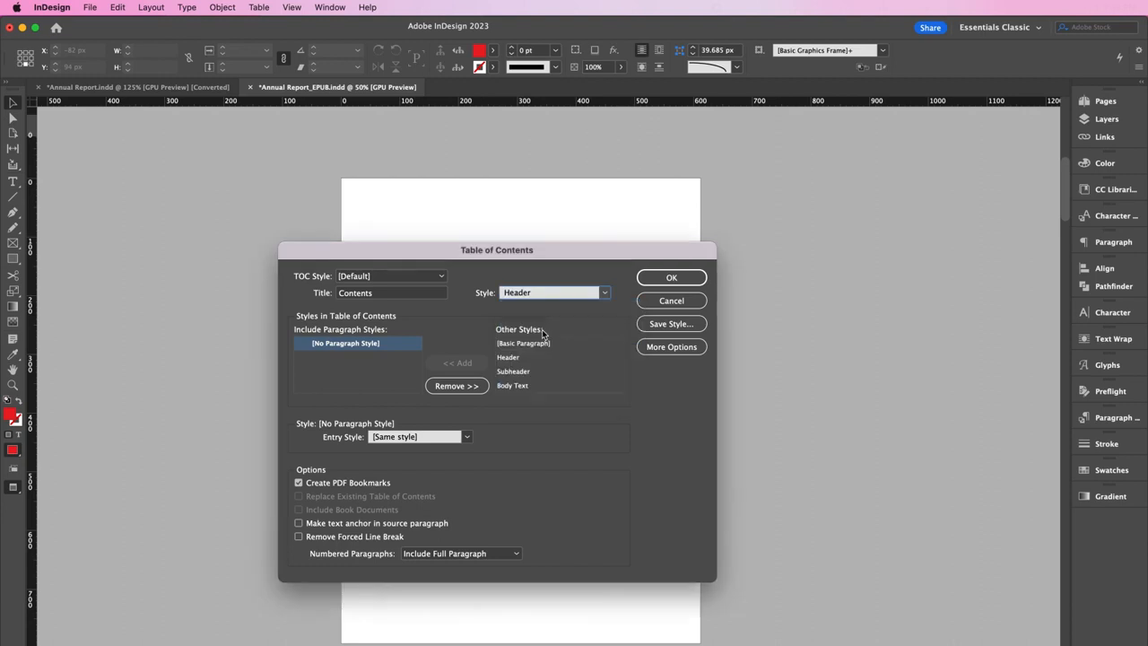
left_click(507, 360)
left_click(465, 368)
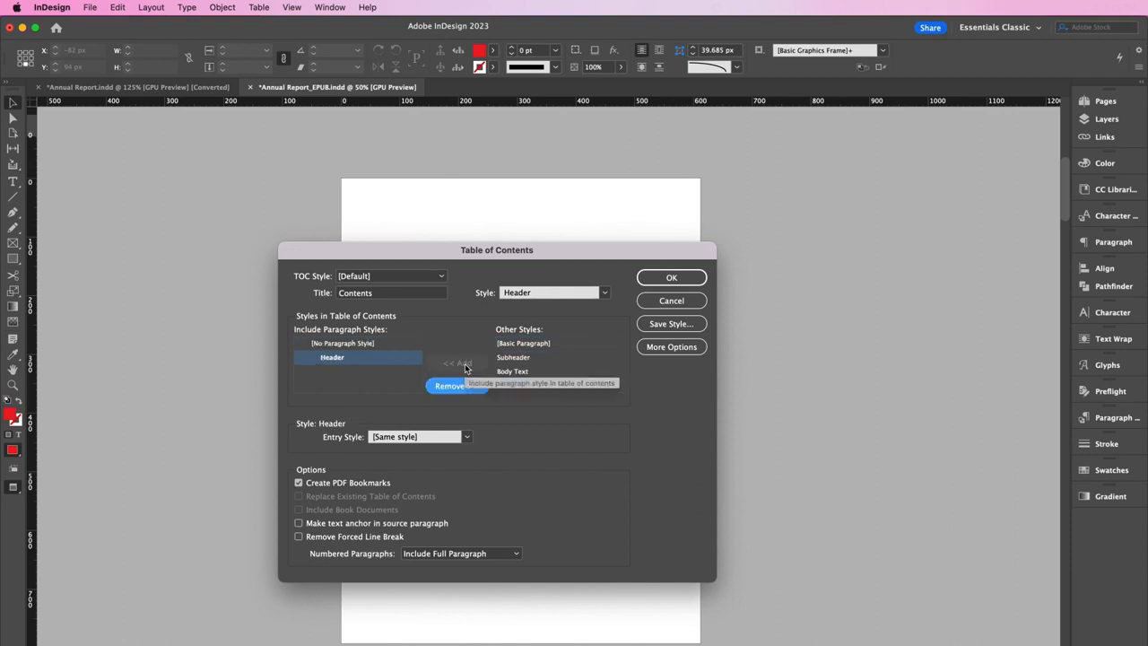
left_click(396, 347)
left_click(455, 386)
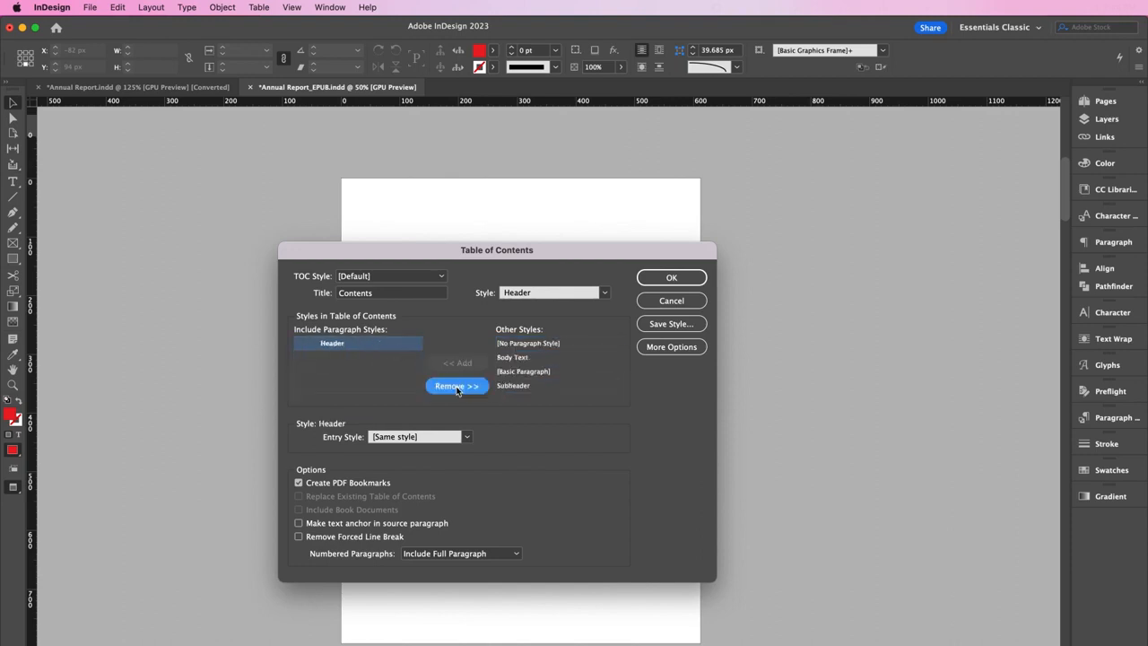
left_click(467, 438)
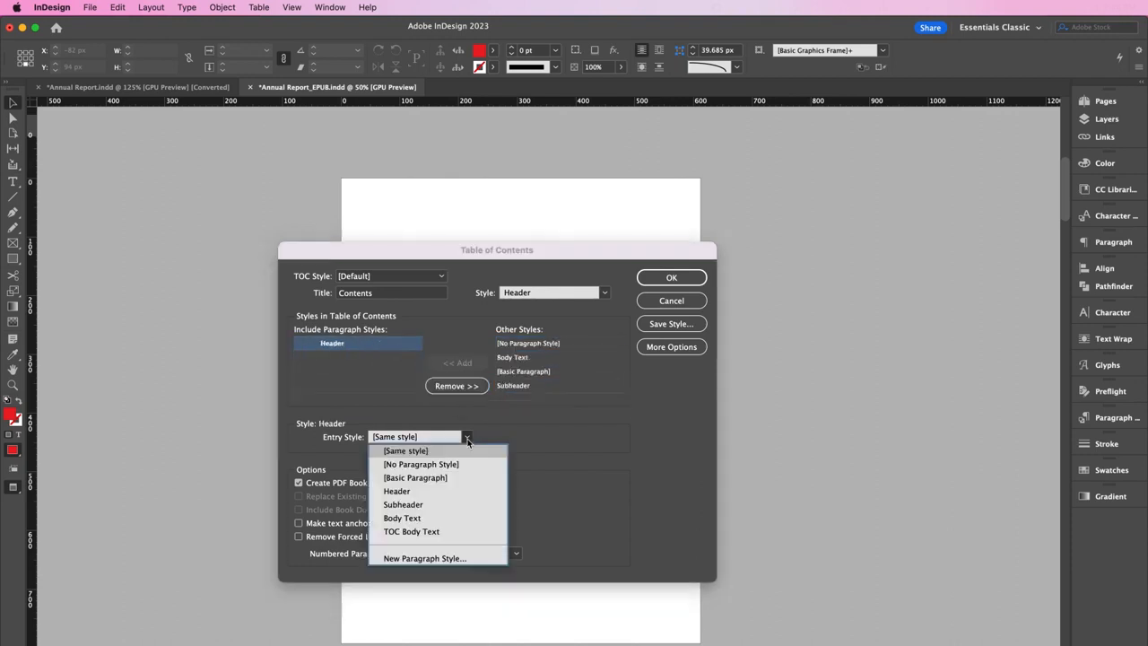
left_click(472, 517)
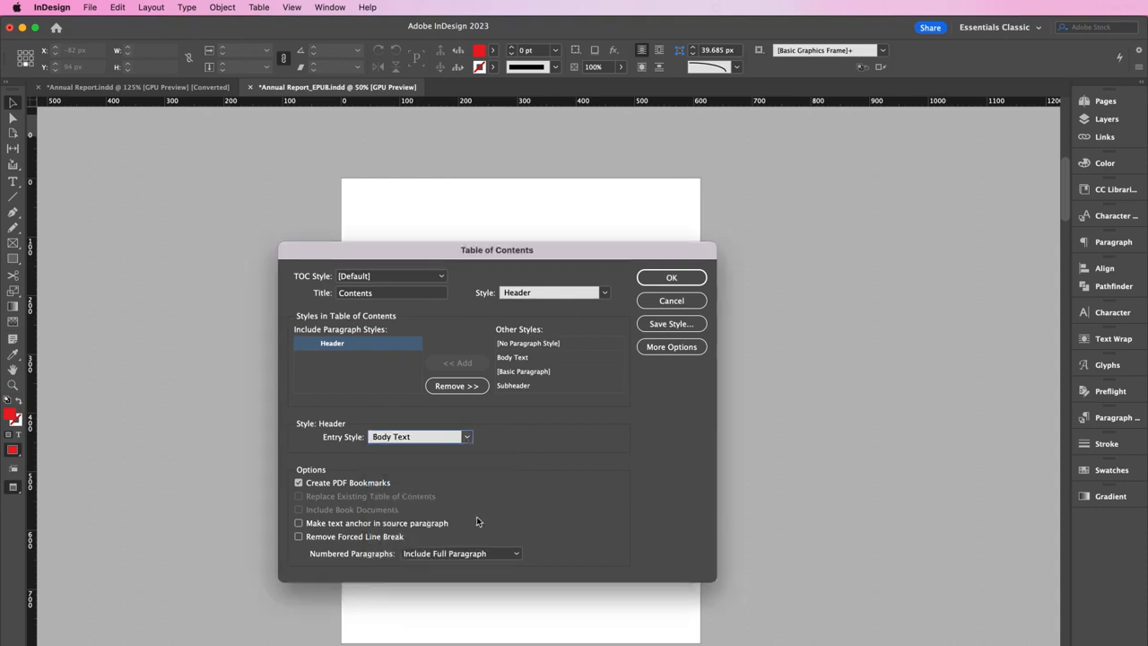
left_click(652, 278)
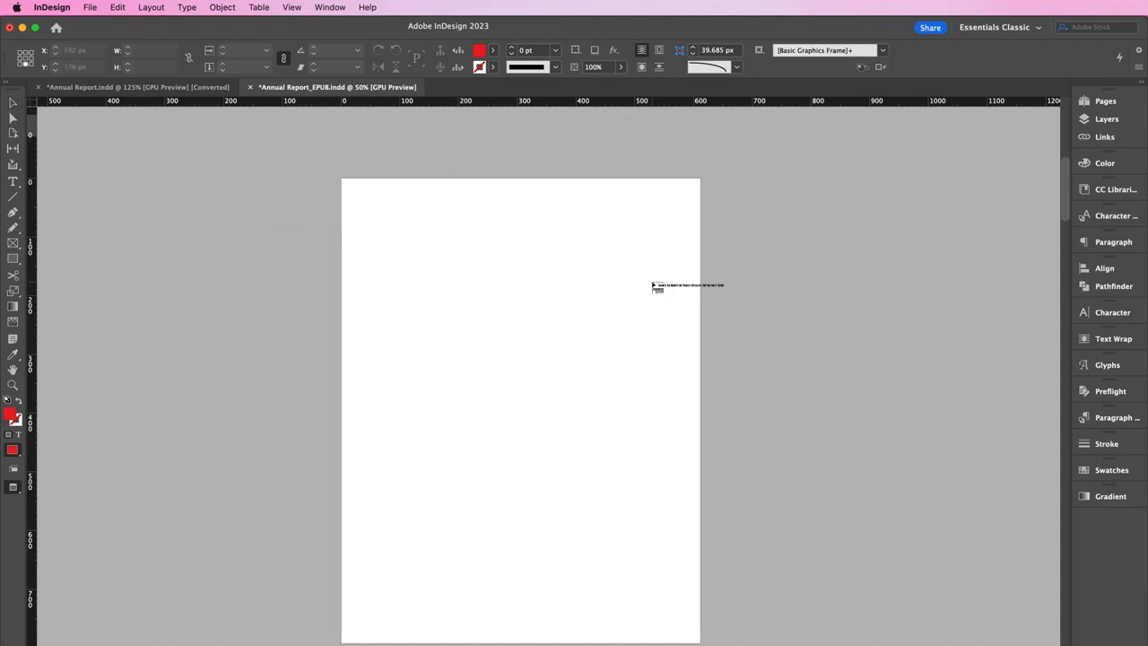
Place the Contents list (The Mission 3 to Spread Awareness 9) on the blank page and select its frame
left_click(400, 280)
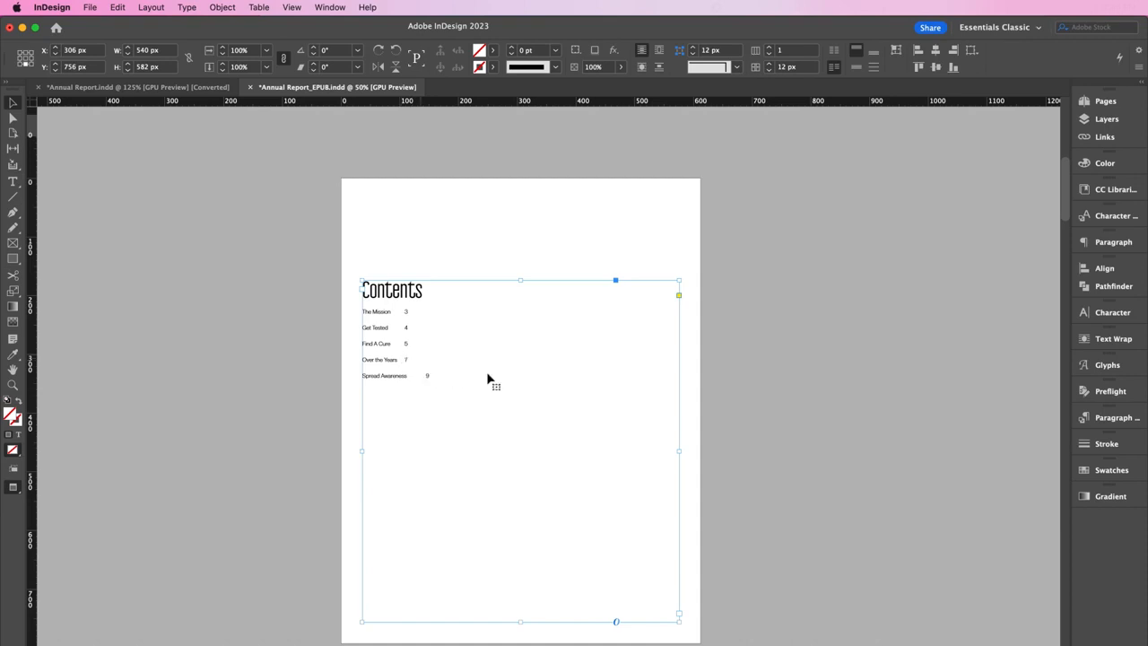
double_click(403, 360)
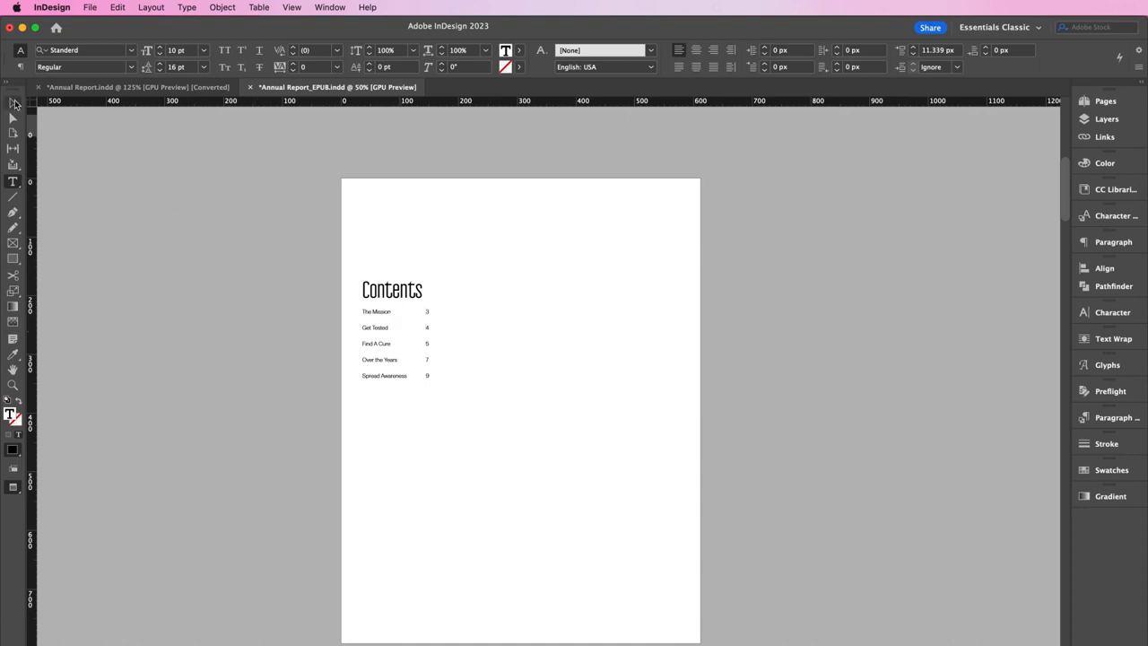
left_click(15, 104)
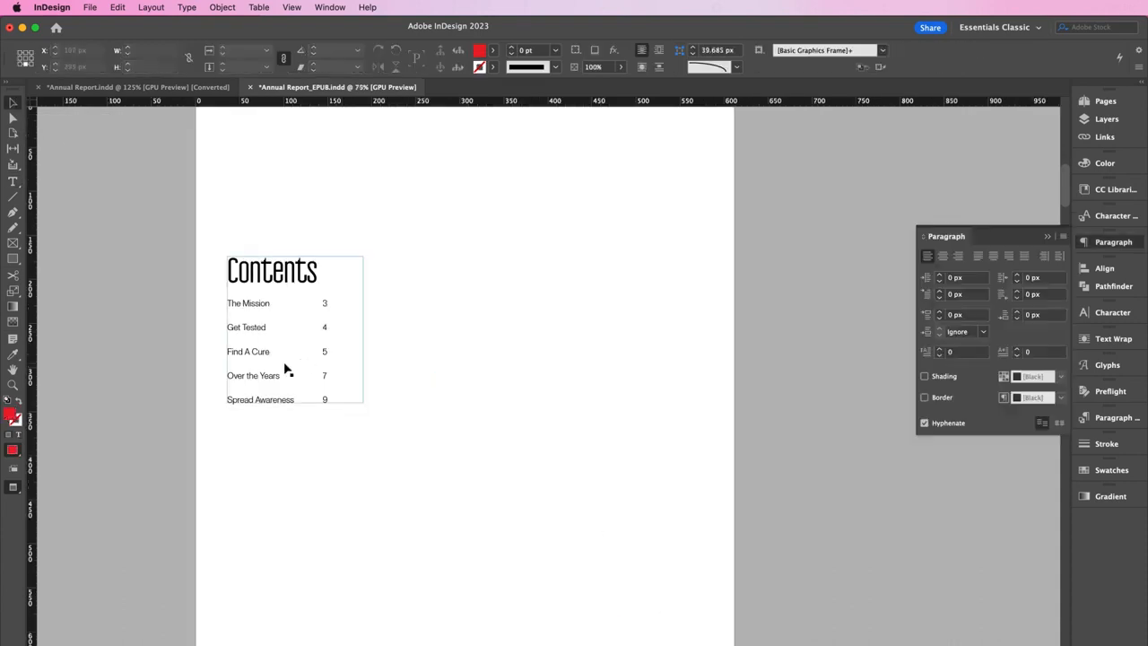
Fit the Contents frame to its entries, move it toward the page centre, and nudge it up
left_click(289, 368)
left_click_drag(289, 368, 454, 367)
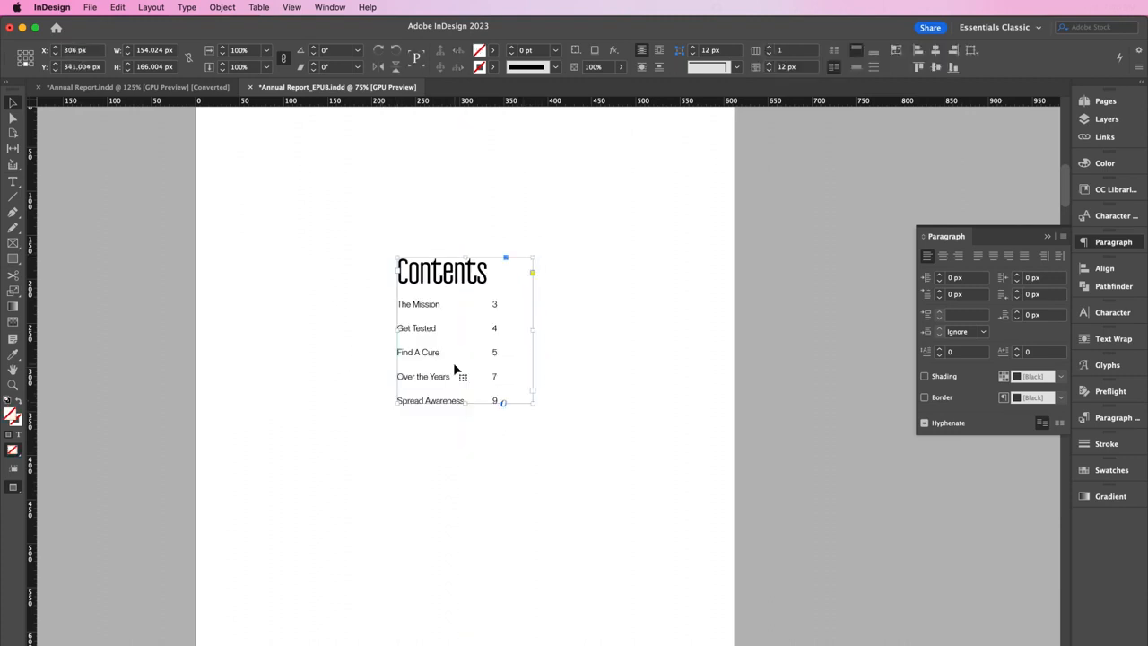
left_click(480, 470)
left_click_drag(452, 293, 452, 287)
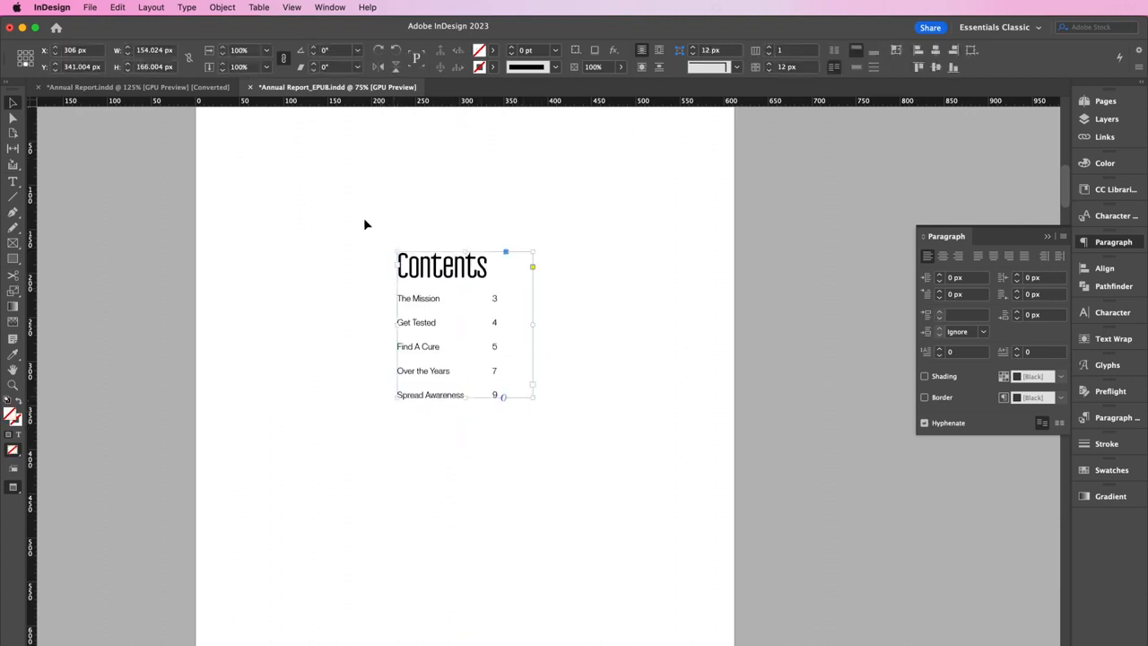
Look at the Layout menu, dismiss it without choosing a command, and deselect the frame
left_click(151, 7)
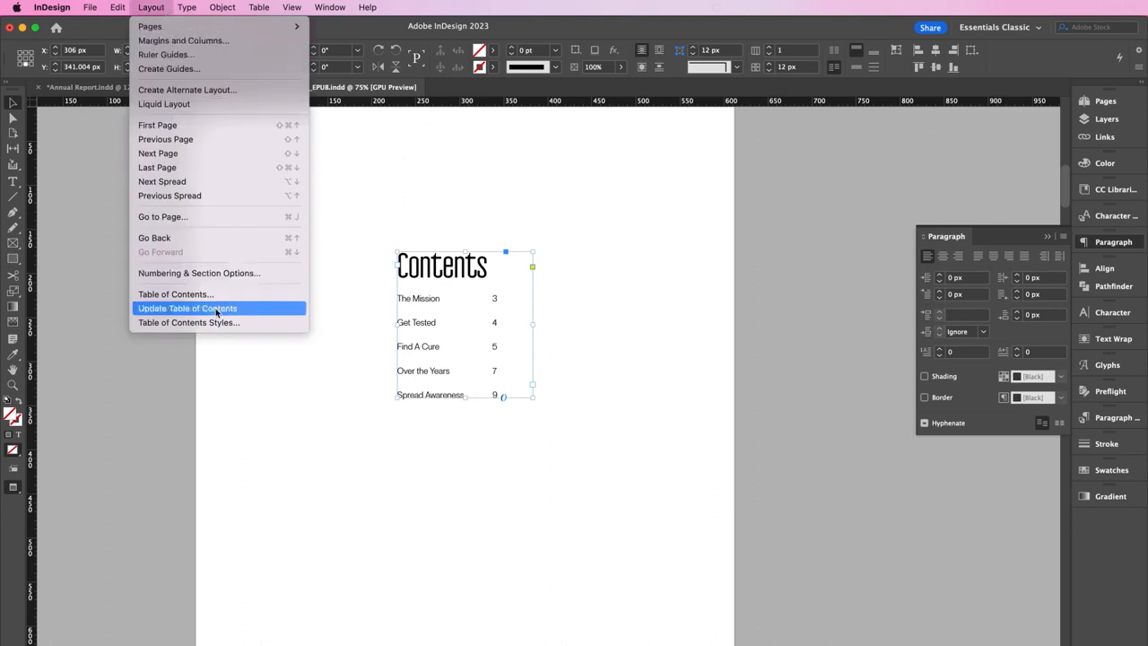
left_click(305, 399)
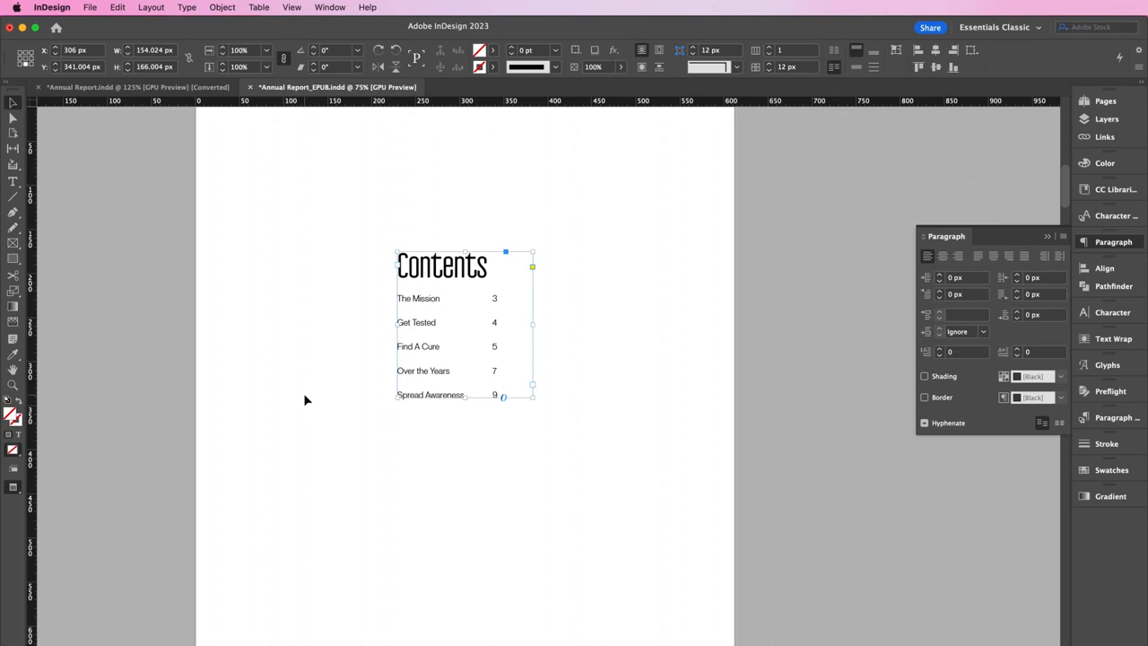
left_click(304, 399)
Export the document as EPUB (Fixed Layout), prefixing the file name with 'WorldAIDSDay'
left_click(89, 7)
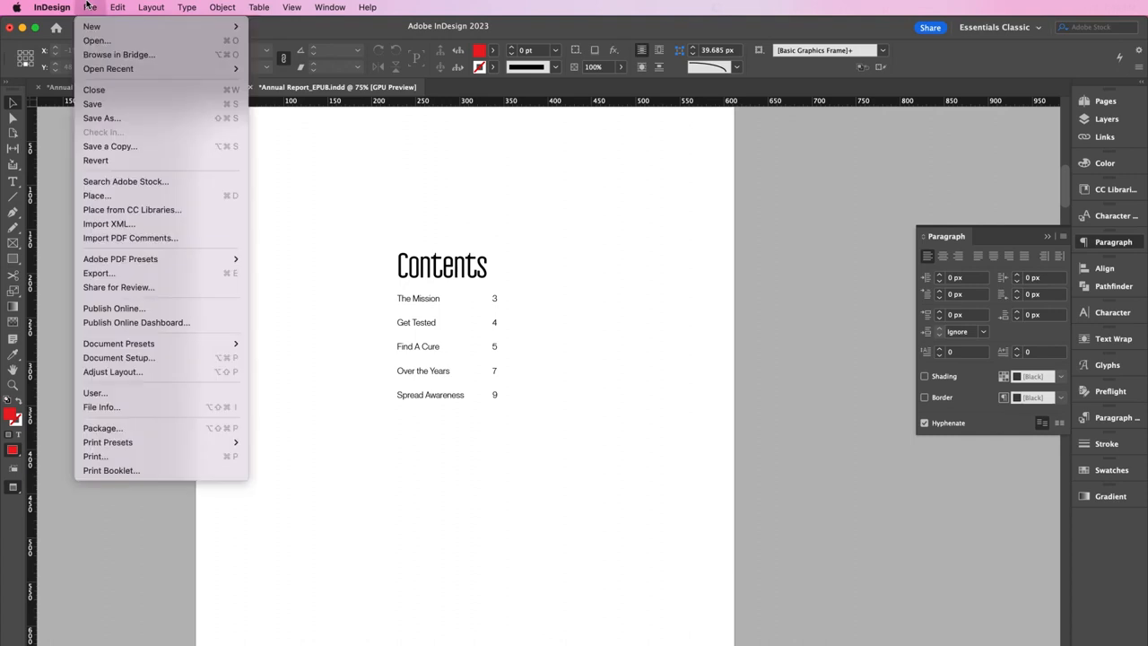
left_click(99, 273)
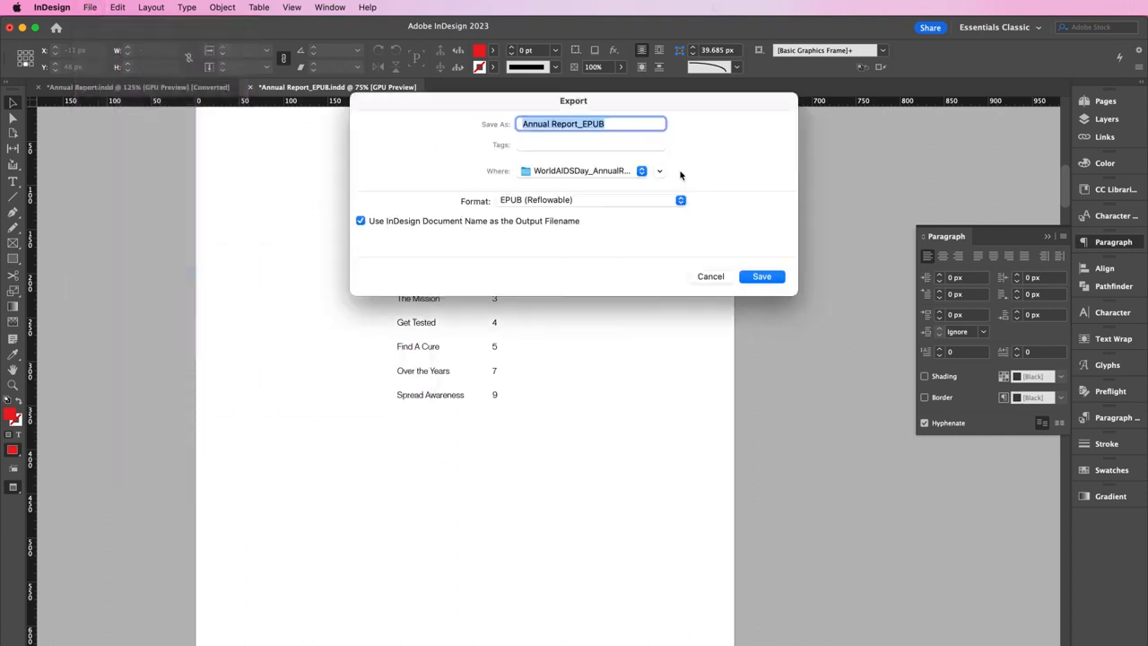
left_click(650, 207)
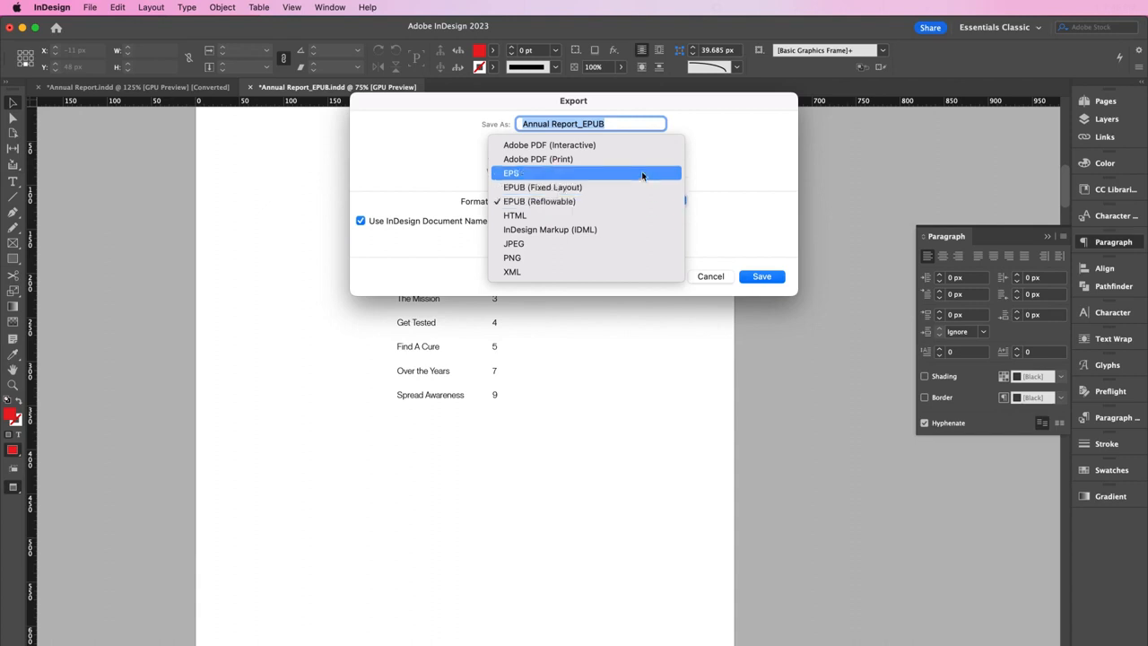
left_click(637, 186)
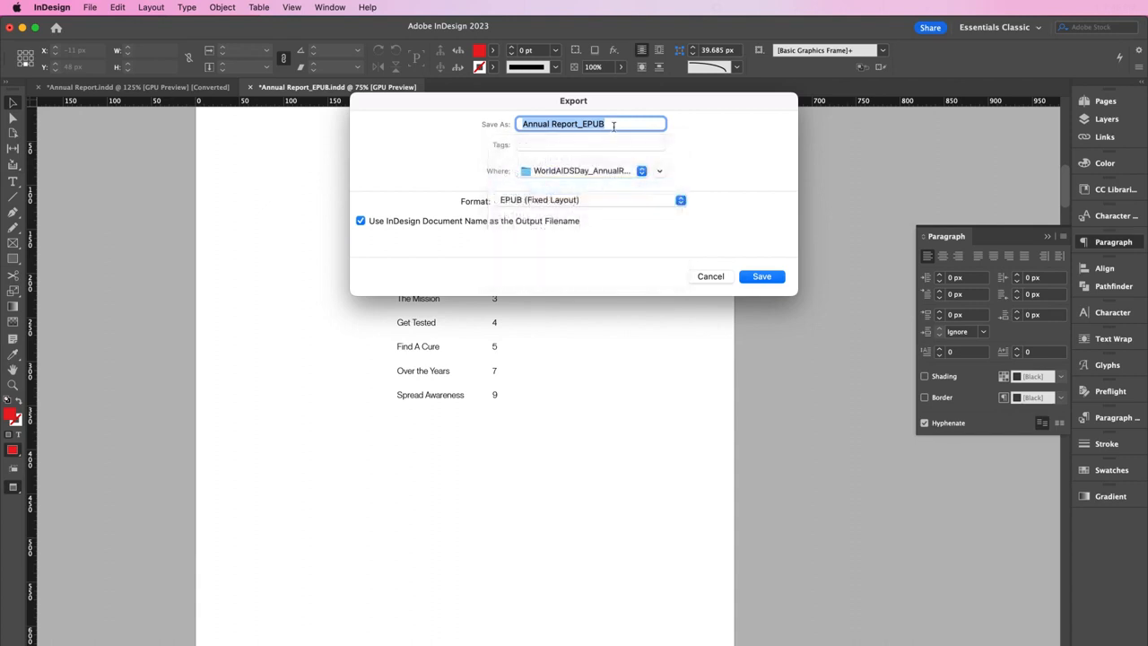
left_click(553, 124)
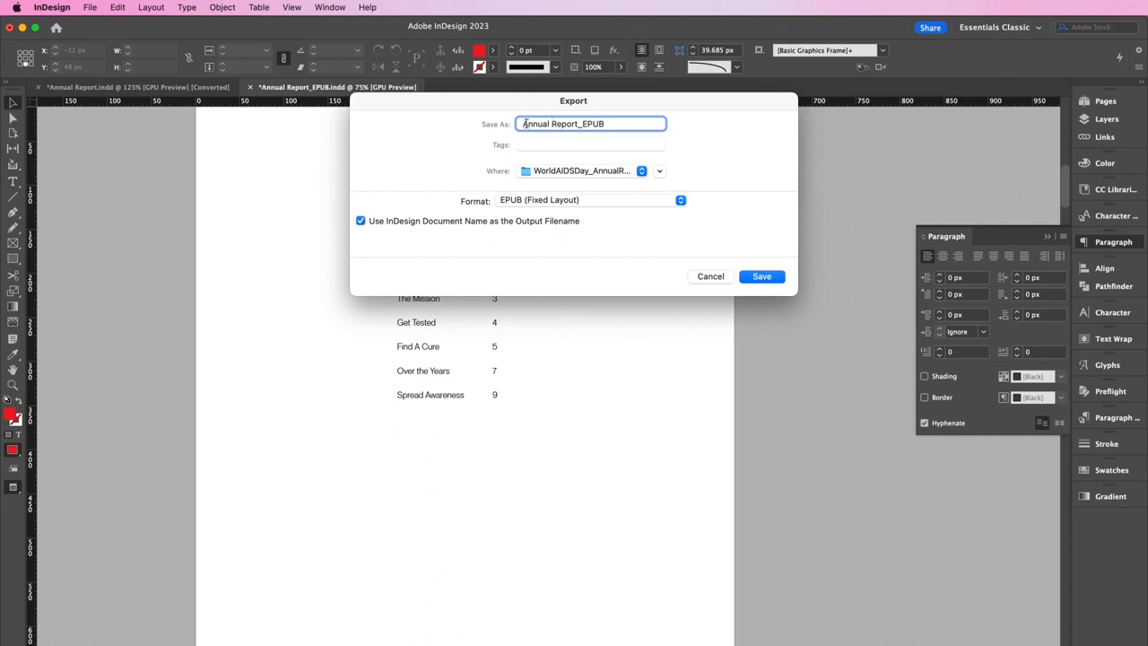
left_click(522, 124)
type("WorldAIDSDay")
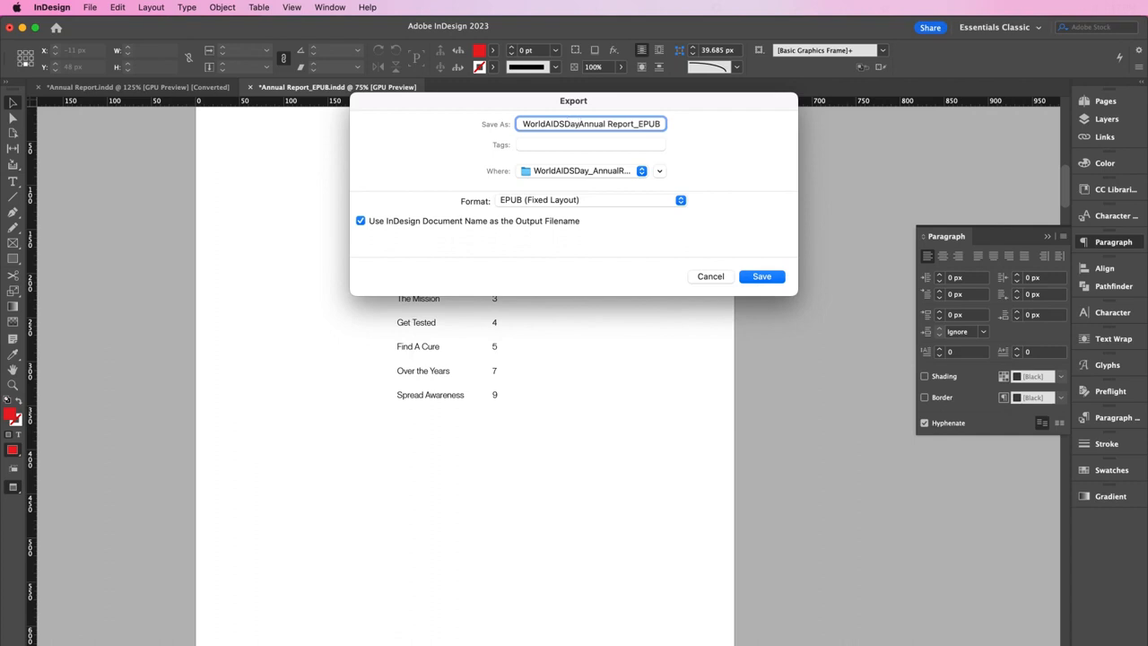
key("Return")
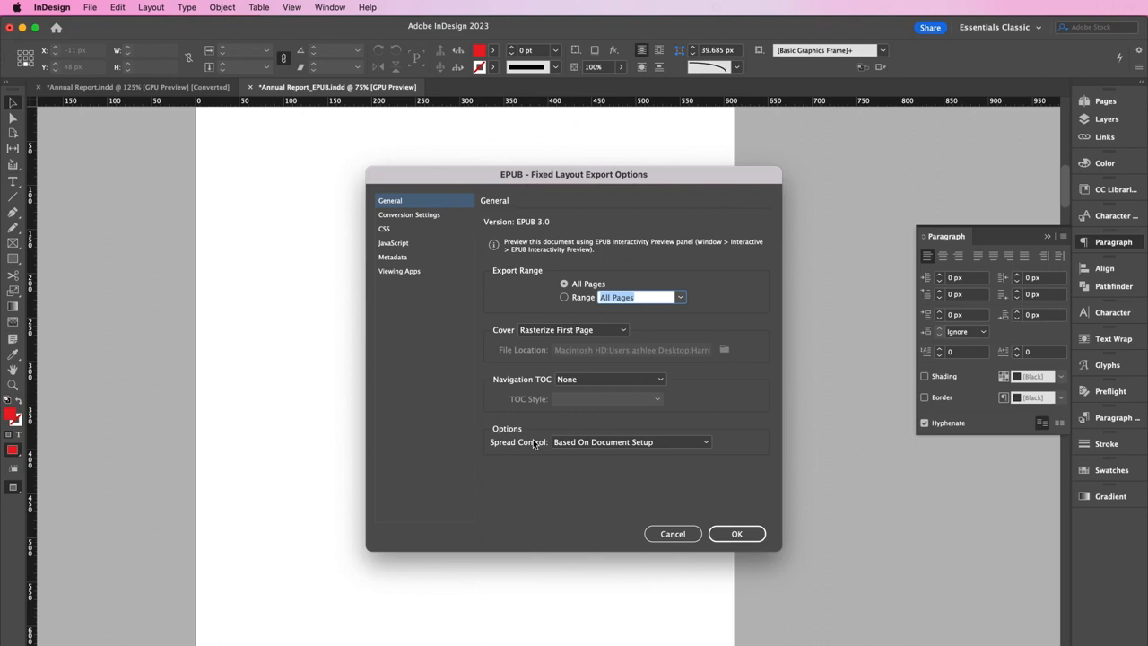
Set the Conversion Settings image resolution to 150 PPI and finish the fixed-layout EPUB export
left_click(419, 217)
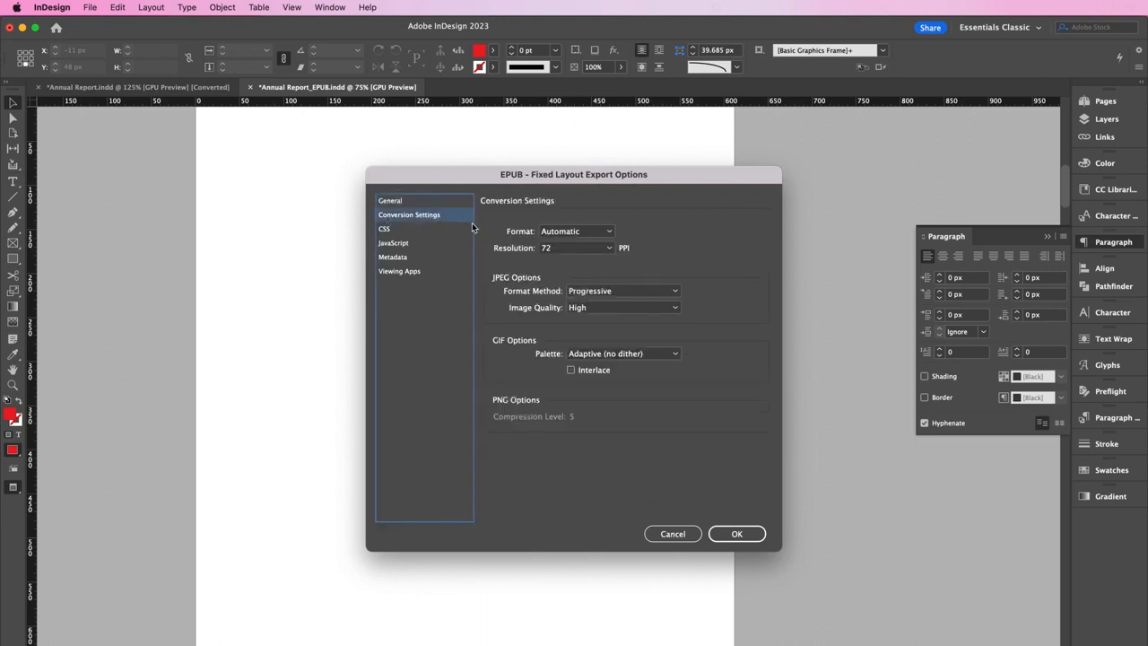
left_click(554, 252)
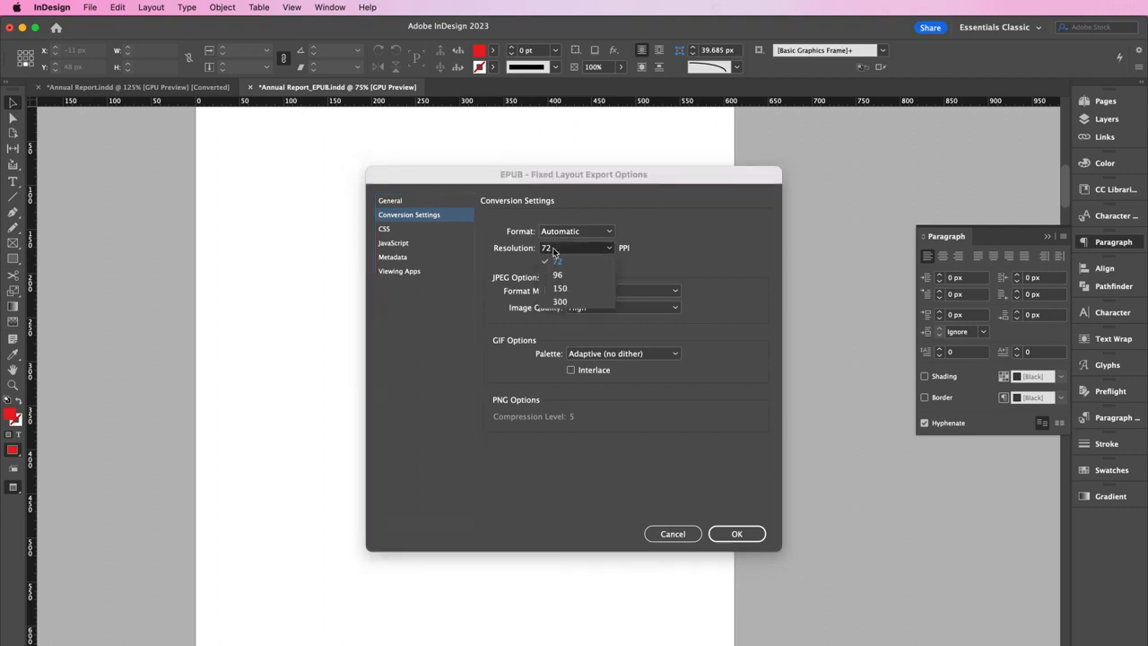
left_click(562, 292)
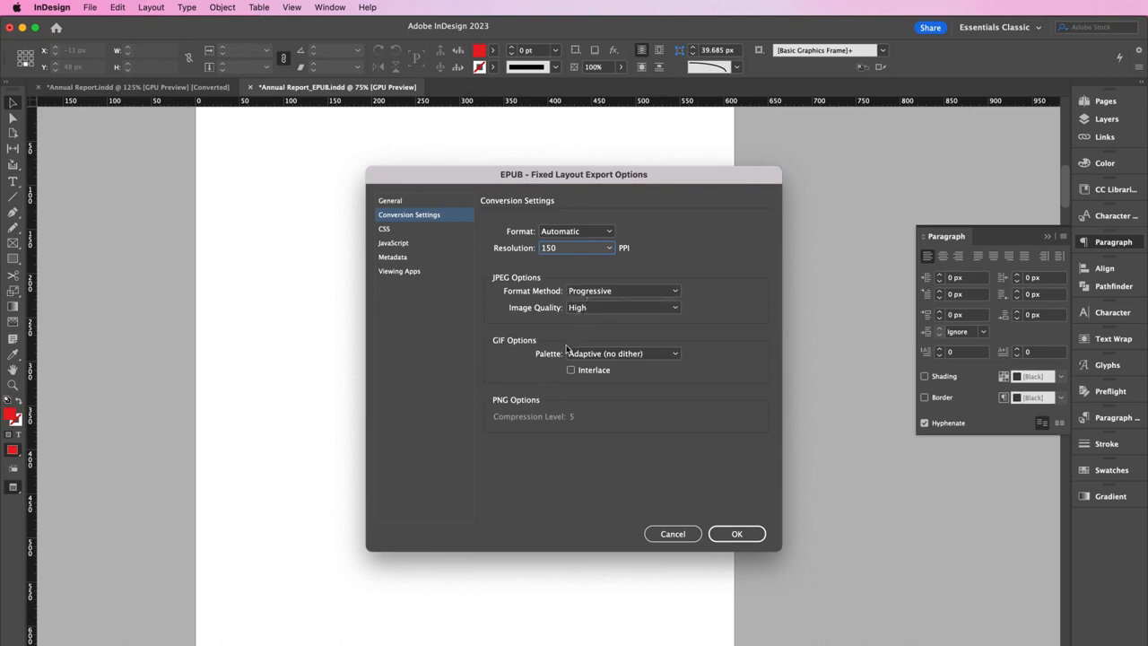
left_click(722, 534)
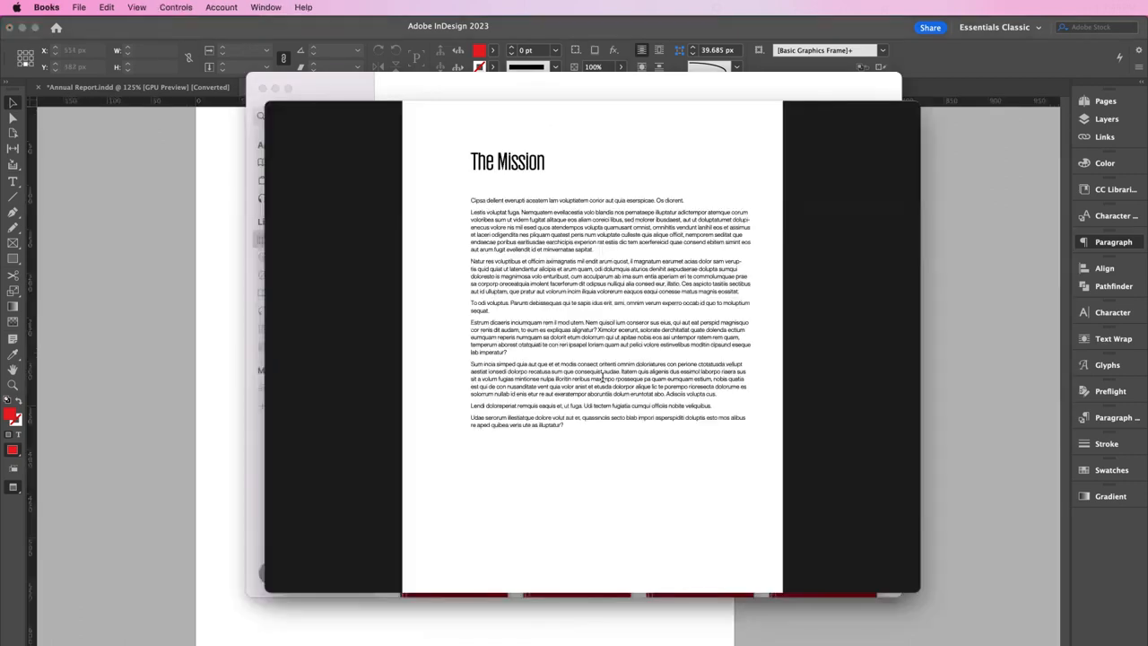
Swipe through the fixed-layout EPUB in Apple Books past the Get Tested and Find A Cure pages
scroll(603, 377, "right", 3)
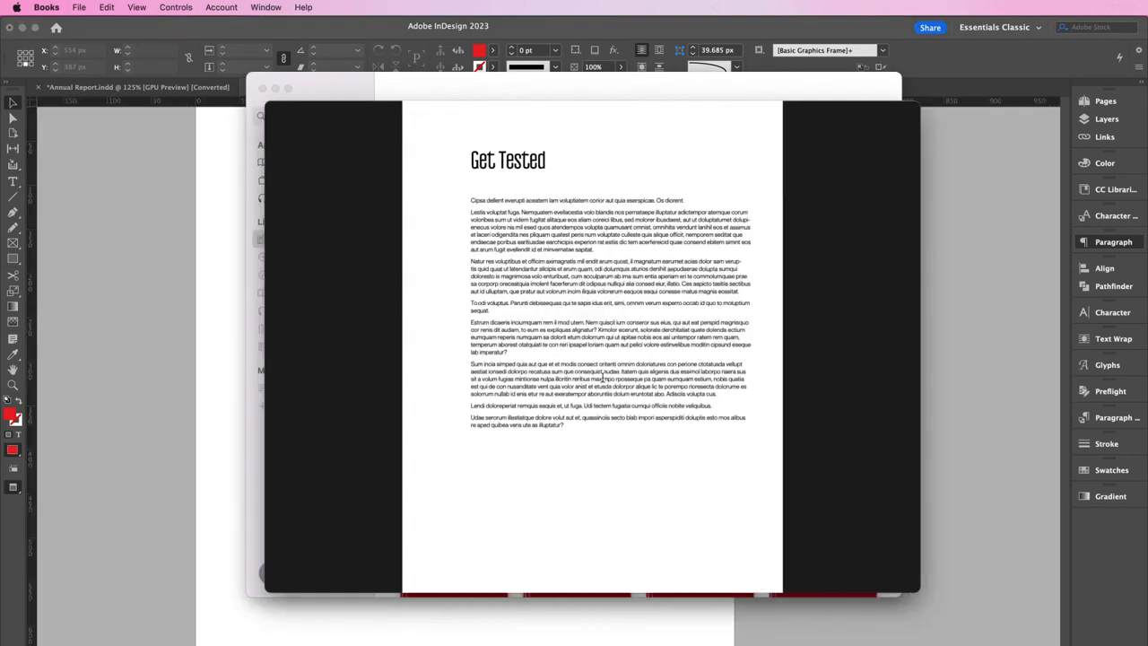
scroll(602, 380, "right", 3)
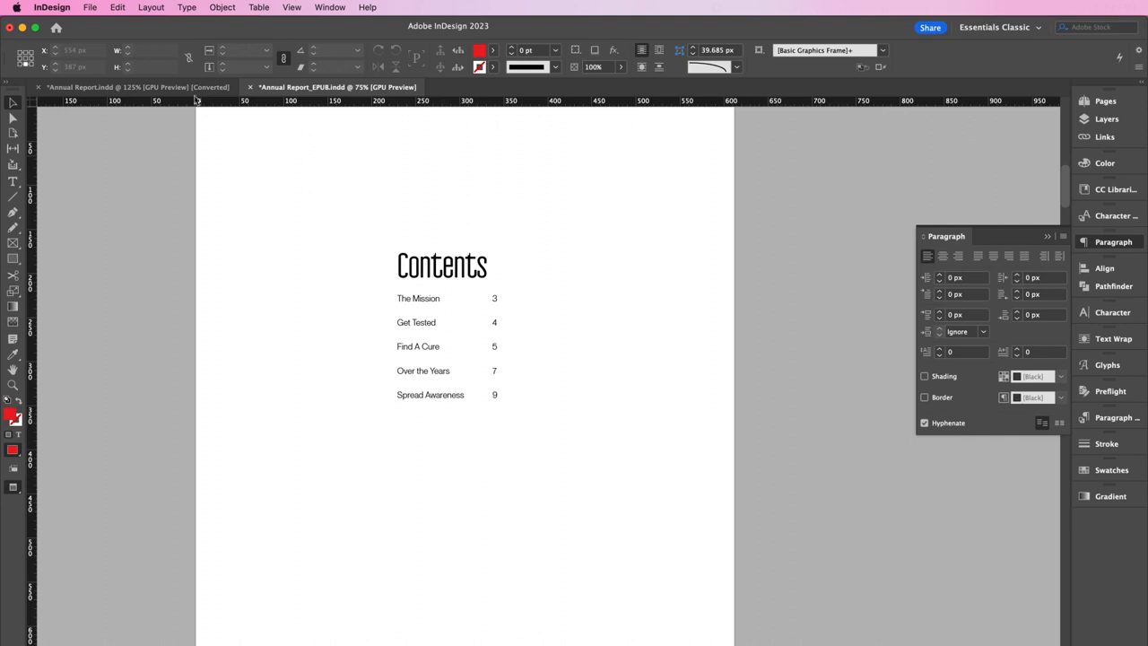
Export as EPUB (Reflowable) named 'WorldAIDSDayAnnual Report_EPUB_Reflowable'
left_click(91, 7)
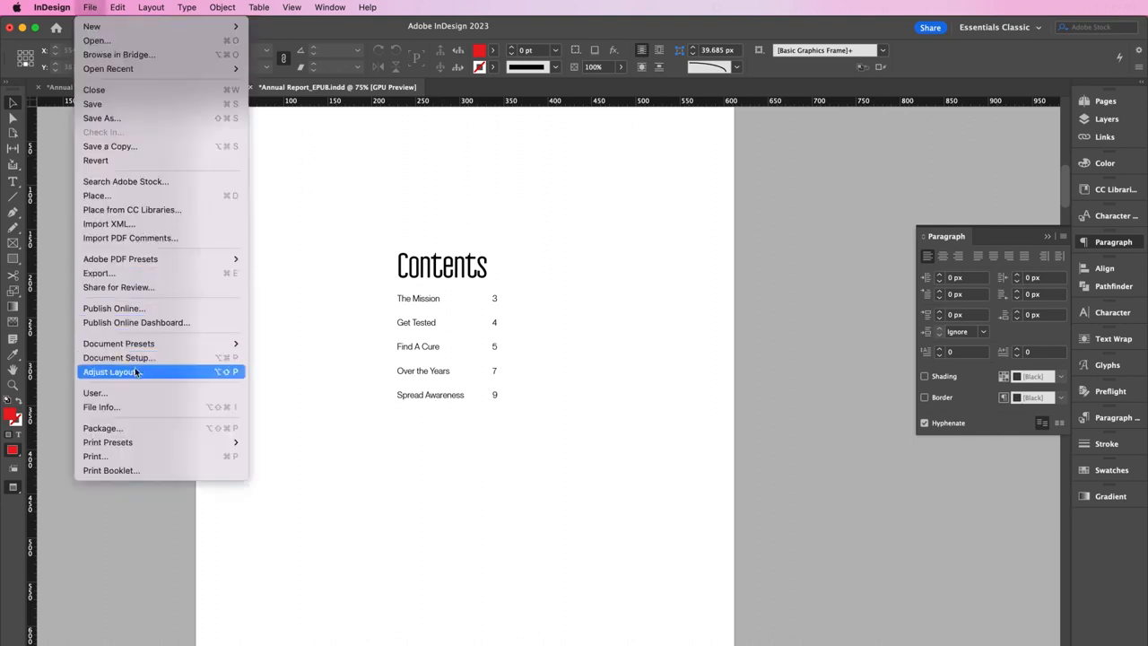
left_click(110, 277)
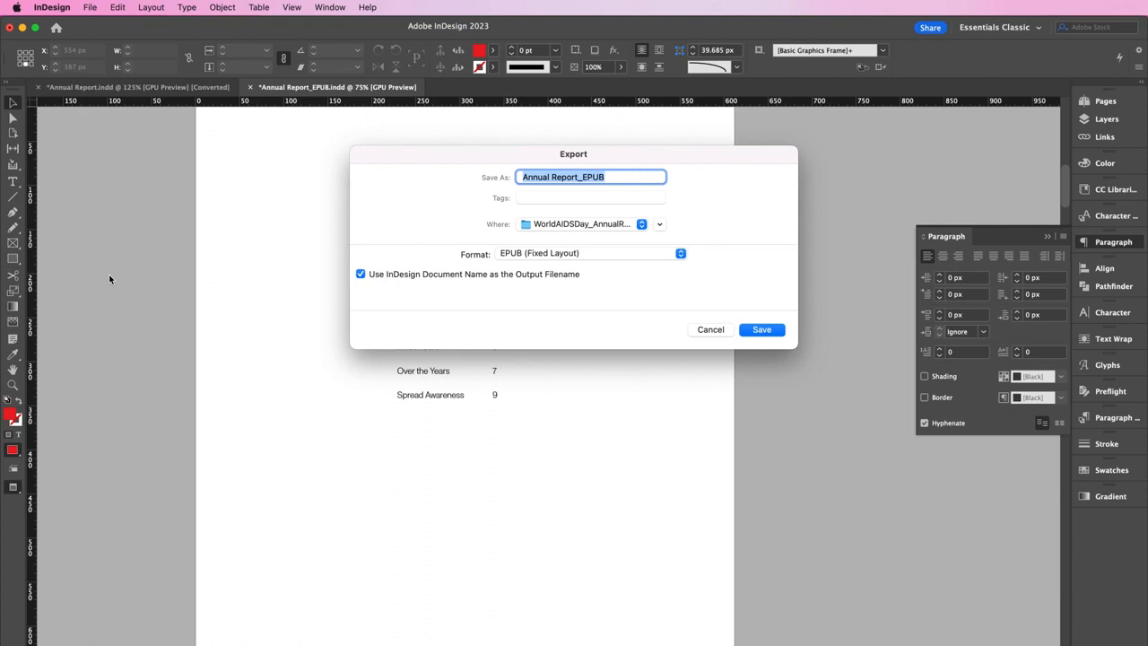
key("Left")
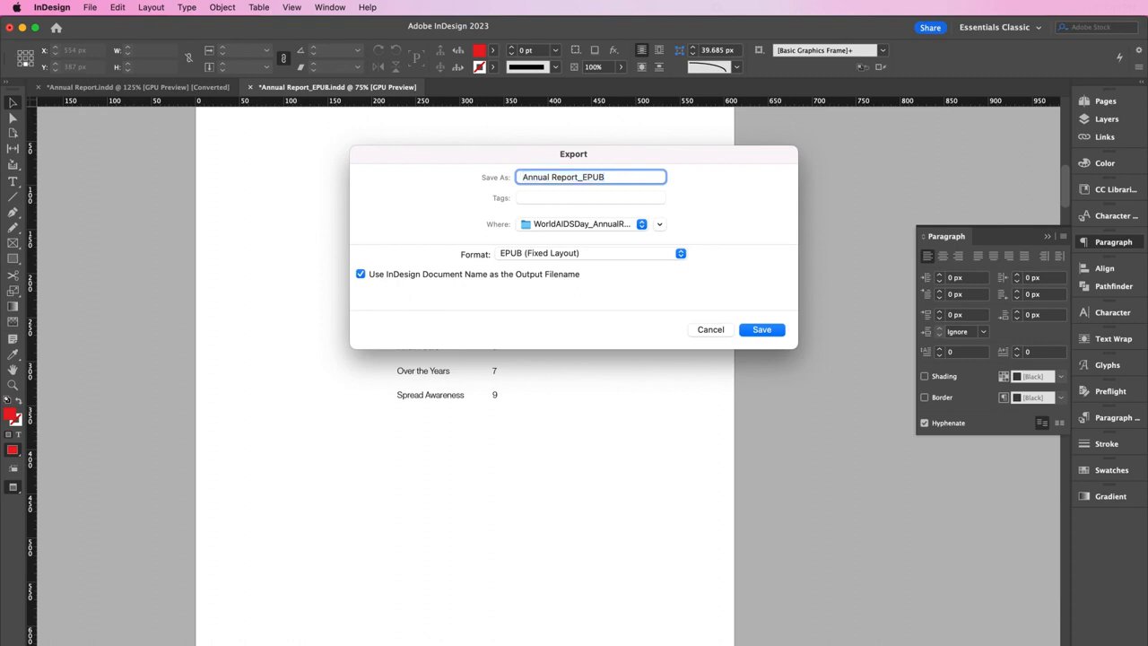
type("WORLD")
key("BackSpace")
key("BackSpace")
key("BackSpace")
key("BackSpace")
type("orldAIDS")
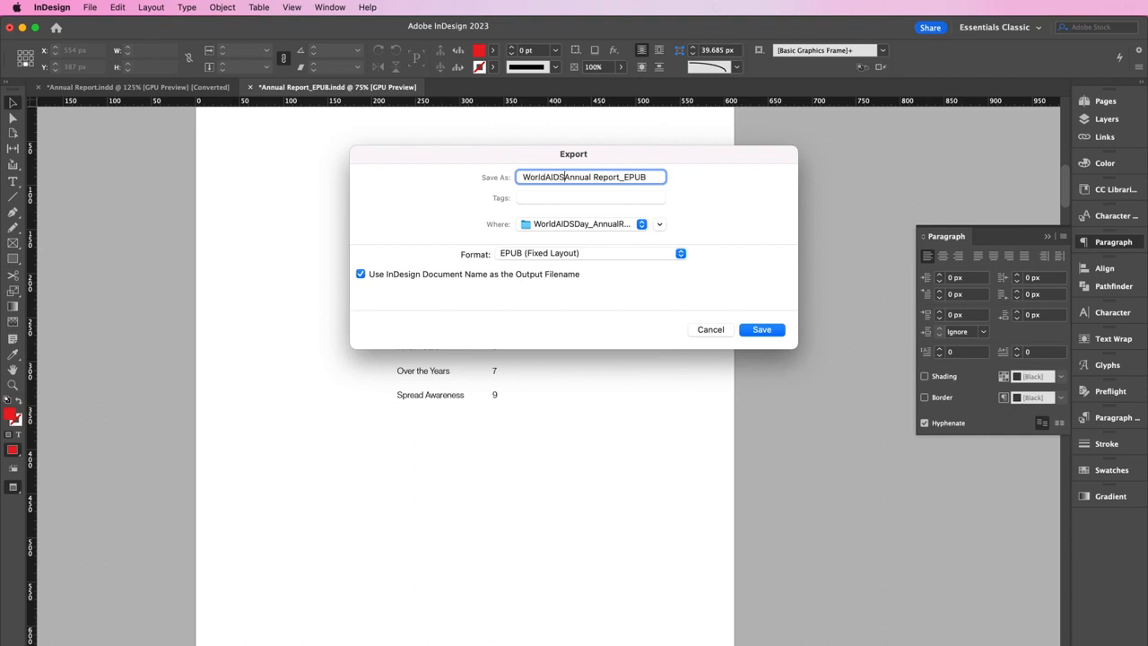
type("Day")
left_click(524, 255)
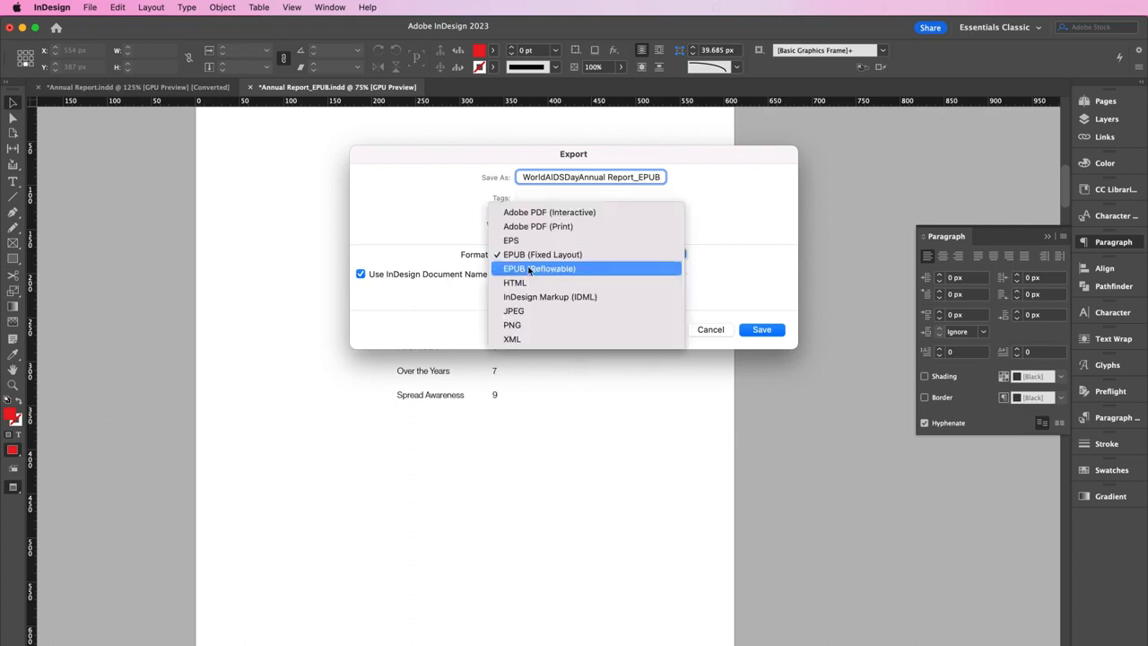
left_click(530, 269)
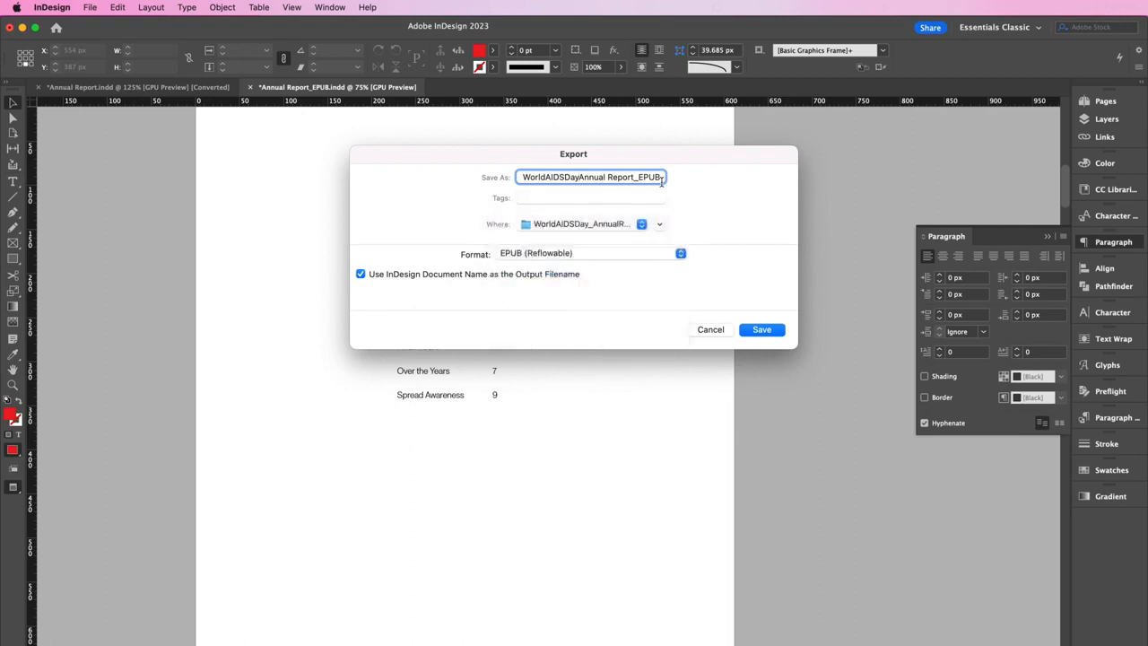
left_click(661, 177)
type("_")
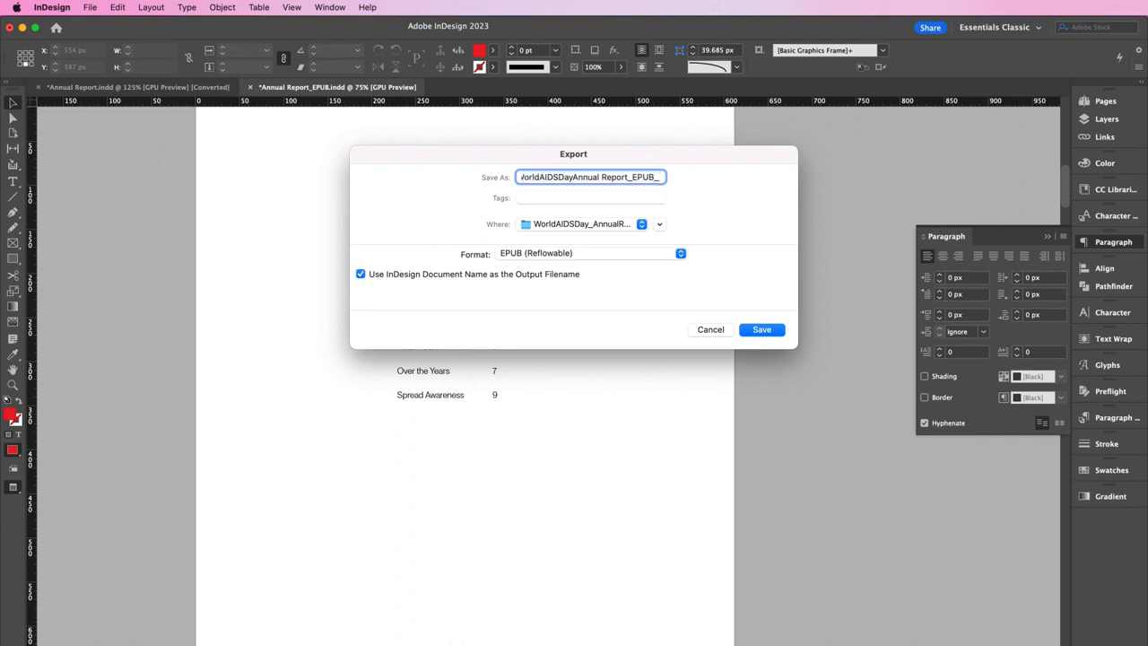
type("Reflowable")
key("Return")
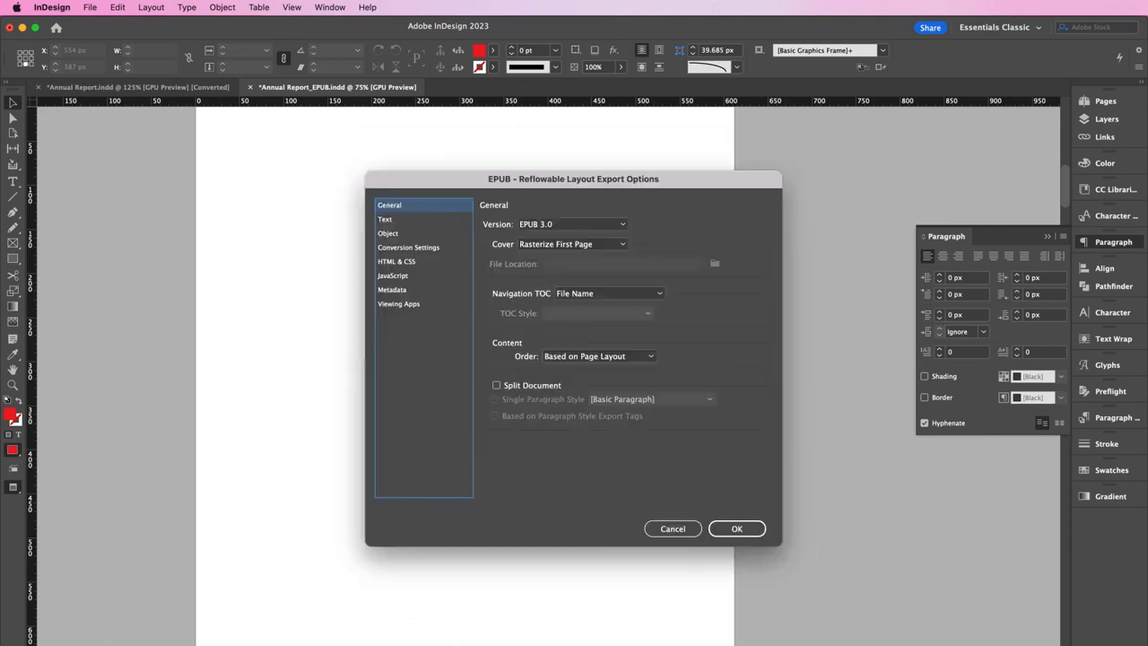
Review the Text and Object options, set image resolution to 150 PPI, and export the reflowable EPUB
left_click(414, 225)
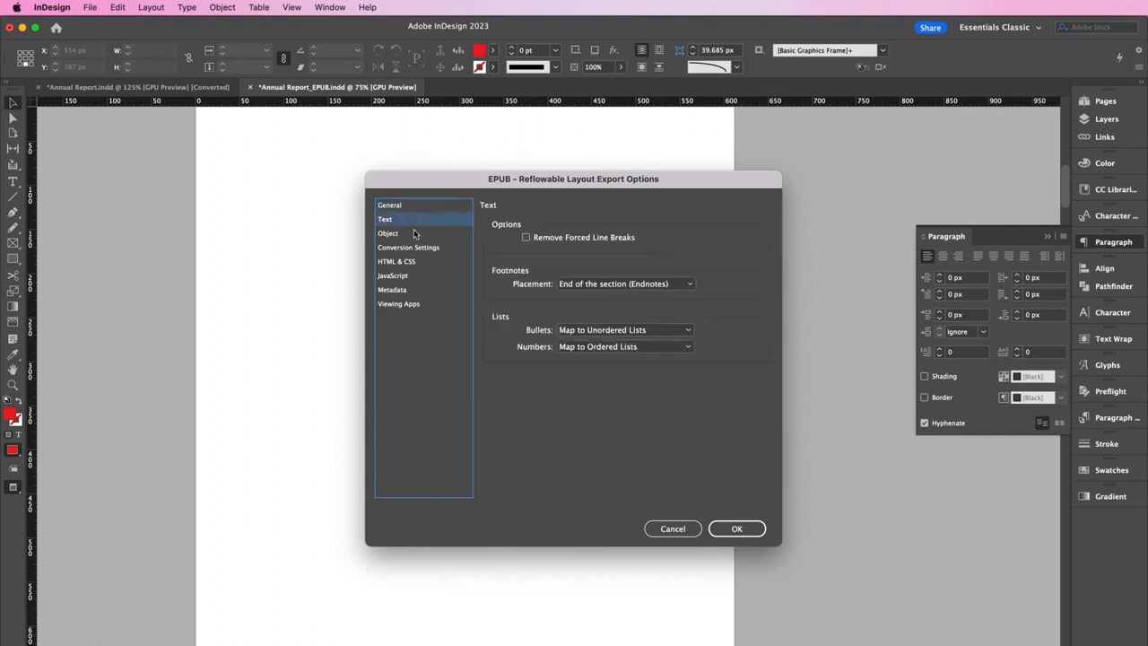
left_click(413, 233)
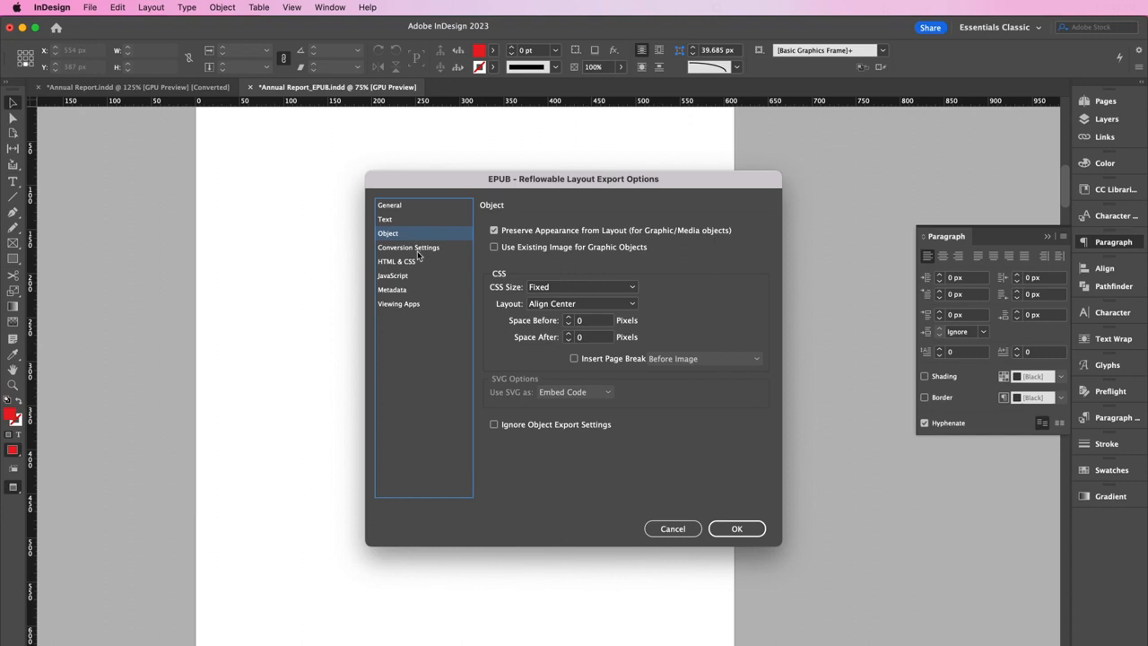
left_click(417, 252)
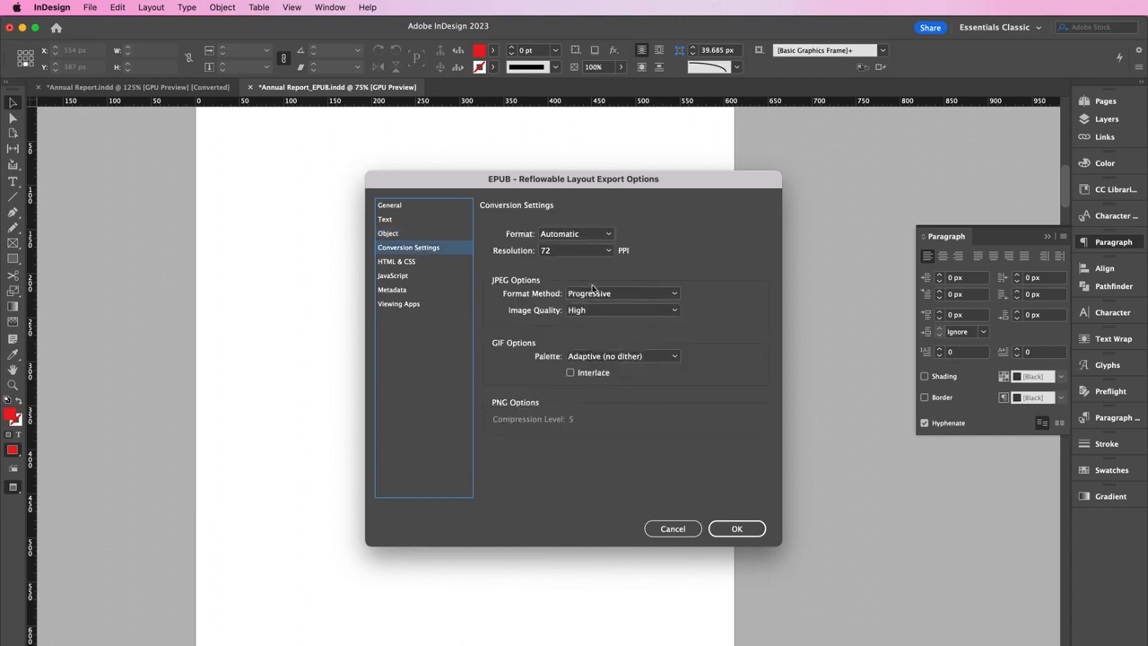
left_click(573, 253)
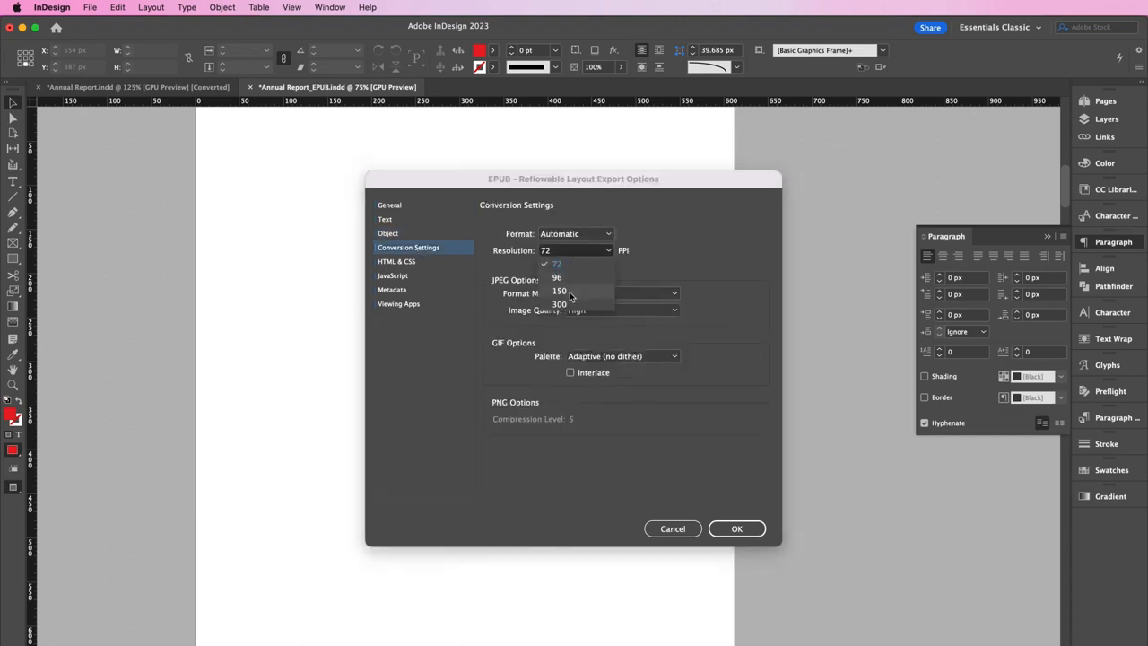
left_click(571, 290)
left_click(734, 528)
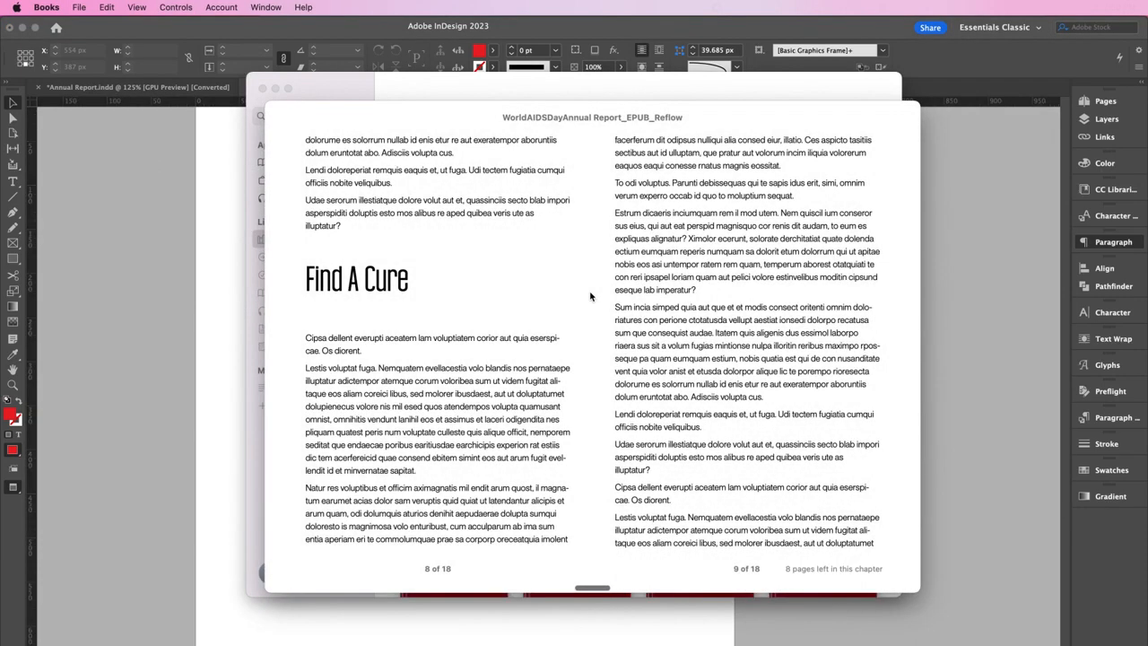
Turn the reflowable EPUB ahead to the Spread Awareness spread on pages 14–15
key("Right")
key("Right")
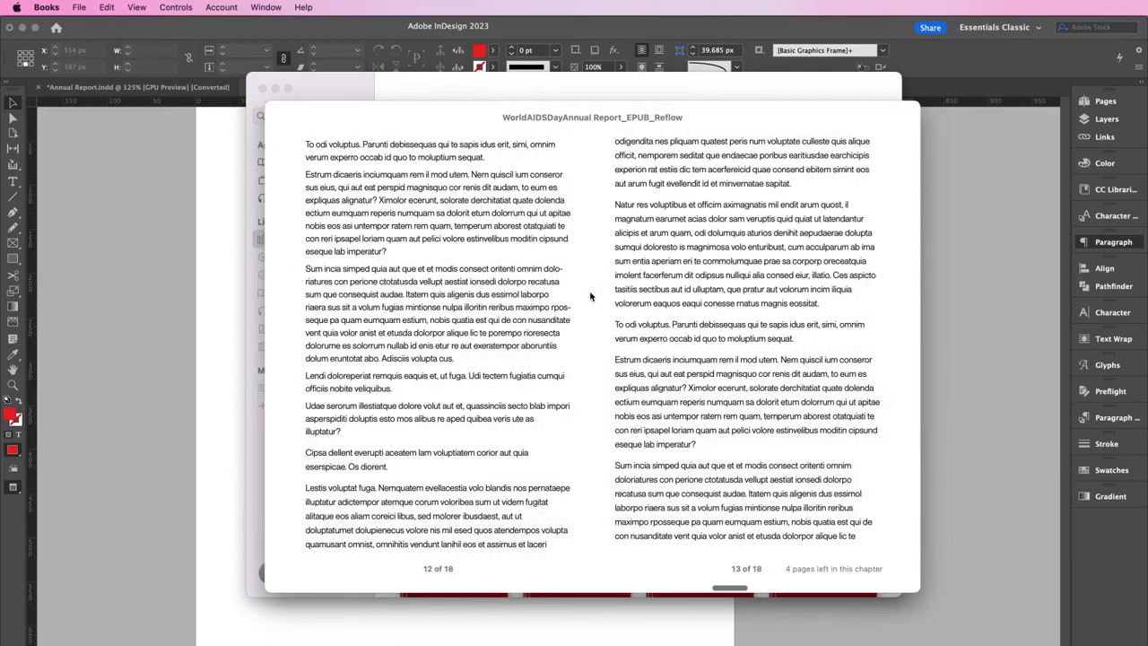
key("Right")
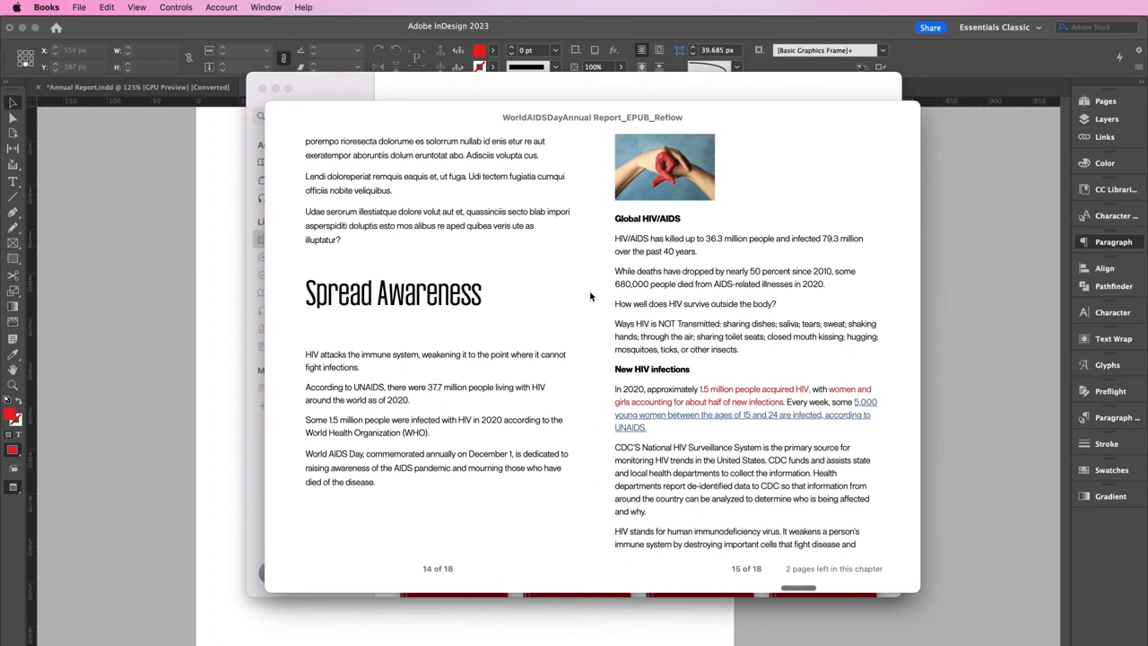
mouse_move(279, 112)
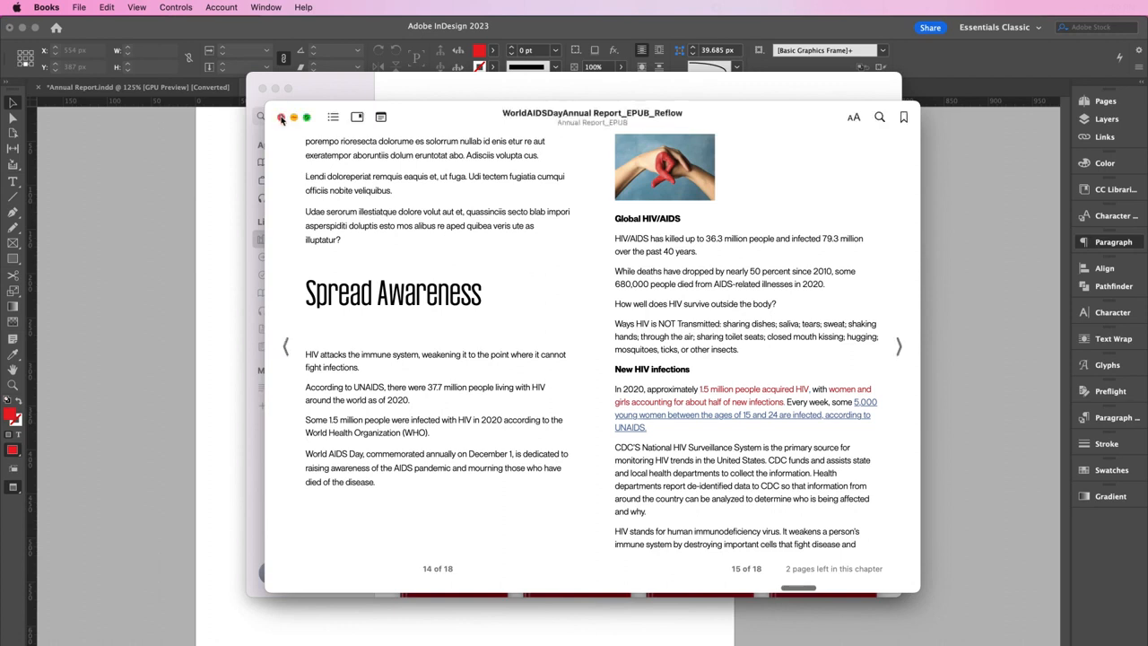